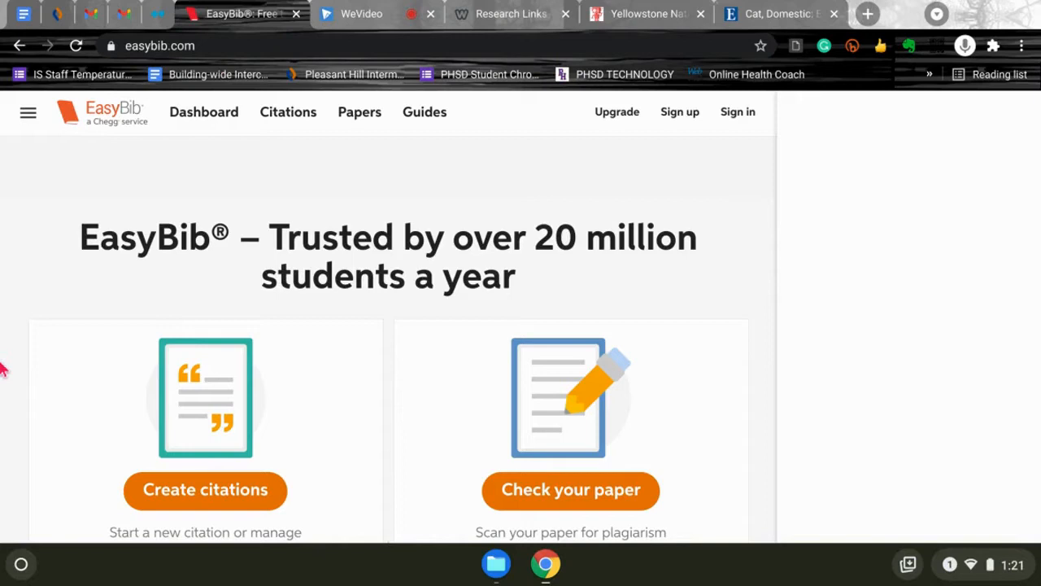
# - Look over the EasyBib home page, including its citation and paper-checking tools, EasyBib Plus section and account plan comparison
pyautogui.scroll(-1, 3, 368)
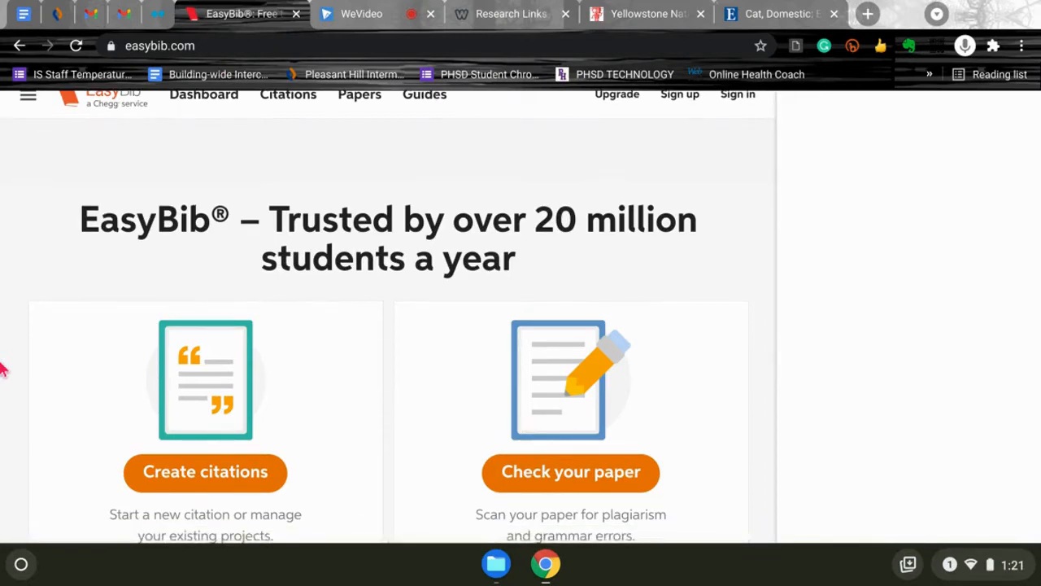
pyautogui.scroll(1, 2, 369)
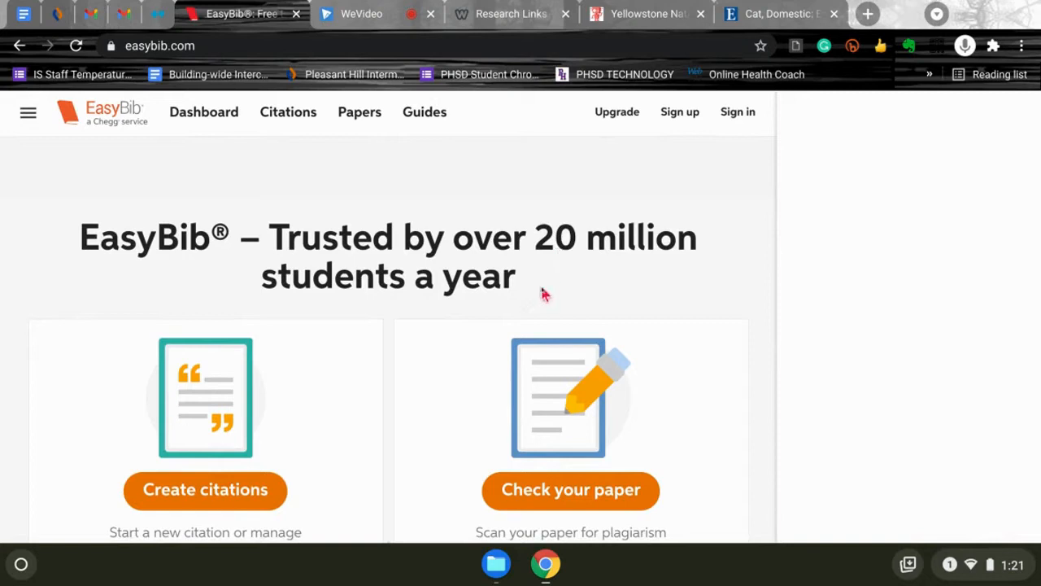
pyautogui.scroll(-3, 623, 463)
pyautogui.scroll(-5, 623, 463)
pyautogui.scroll(-5, 623, 463)
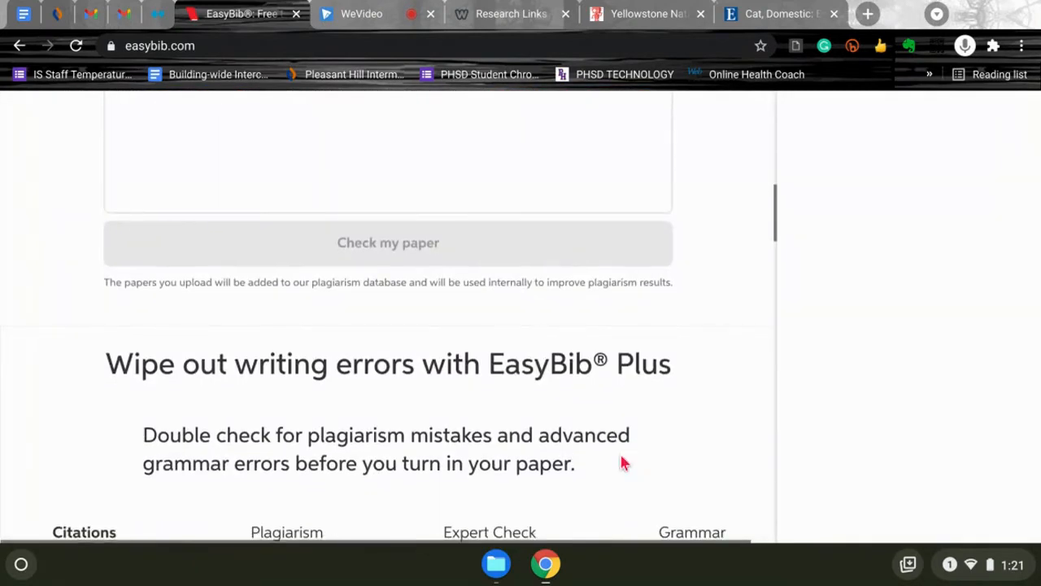
pyautogui.scroll(-3, 623, 463)
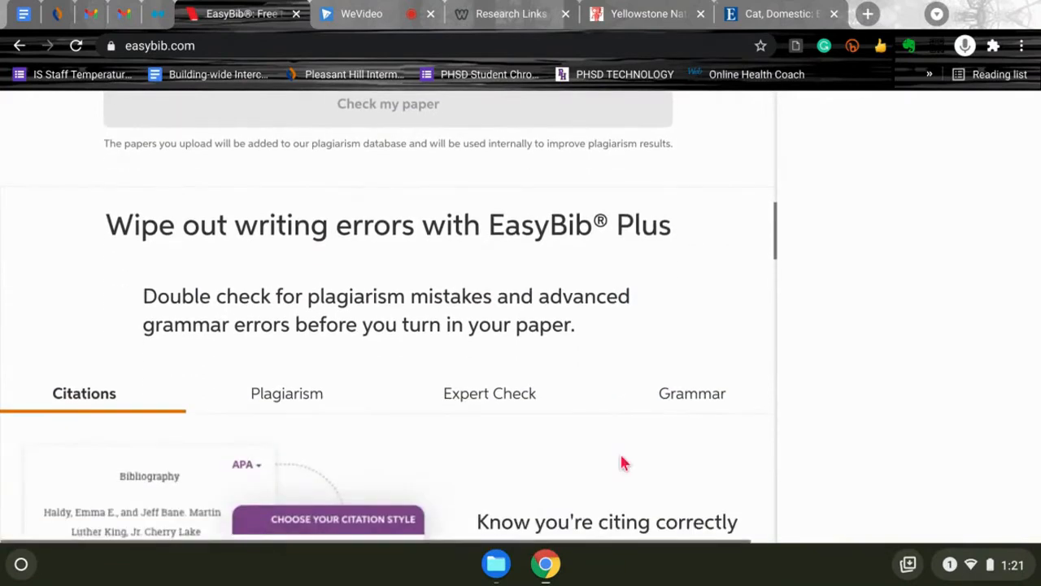
pyautogui.scroll(-10, 623, 463)
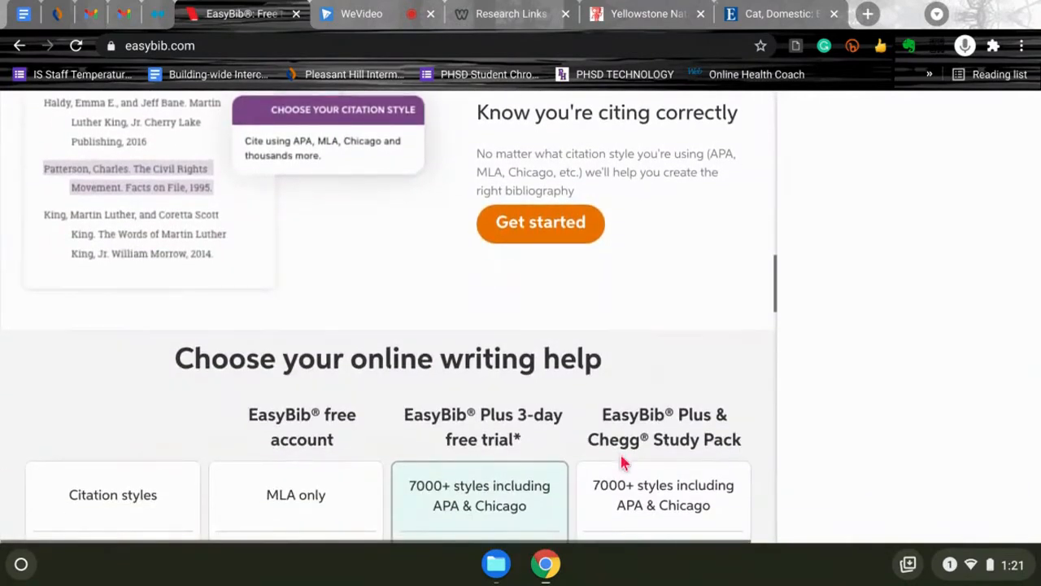
pyautogui.scroll(15, 623, 462)
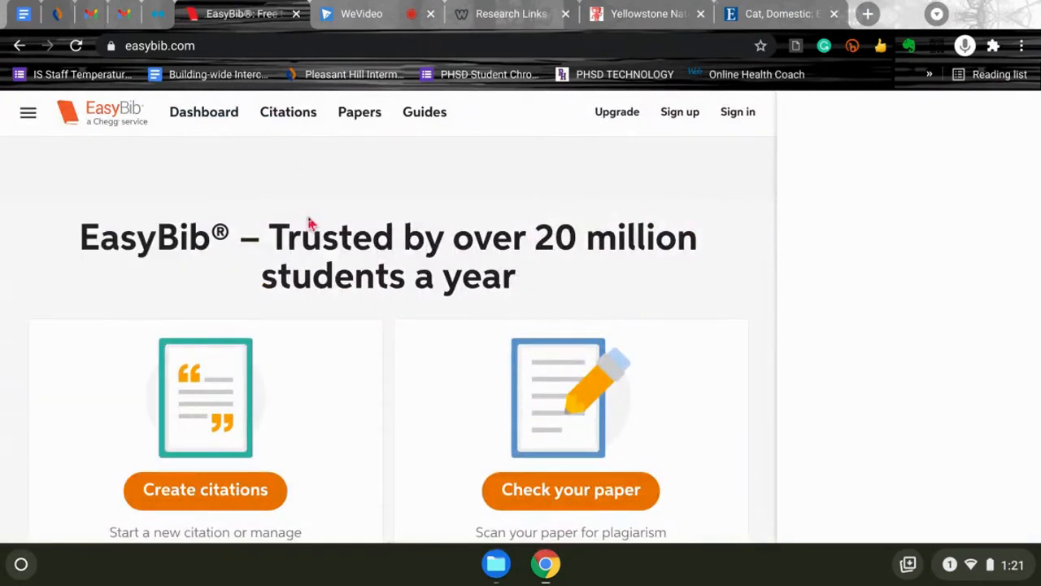
# - Start creating a citation and examine the additional source types offered besides website, book and journal
pyautogui.scroll(-2, 3, 236)
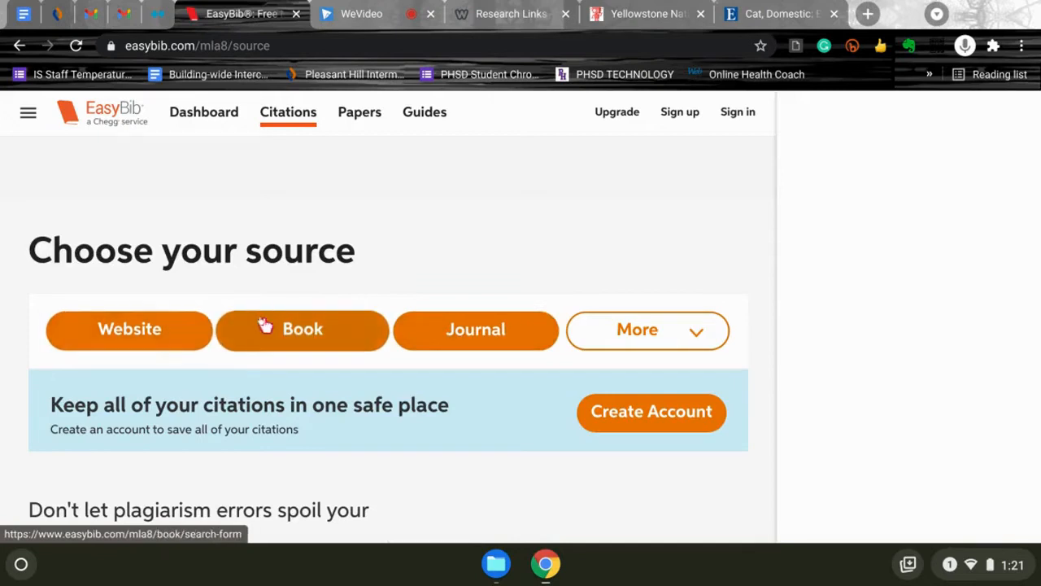
pyautogui.click(648, 346)
pyautogui.scroll(-3, 648, 347)
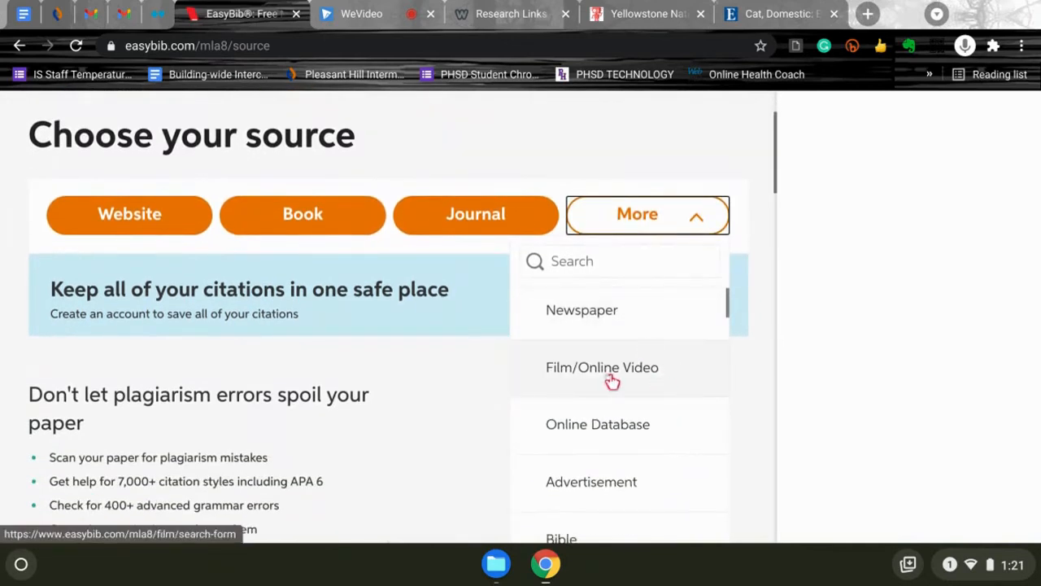
pyautogui.scroll(-2, 611, 380)
pyautogui.scroll(-6, 611, 379)
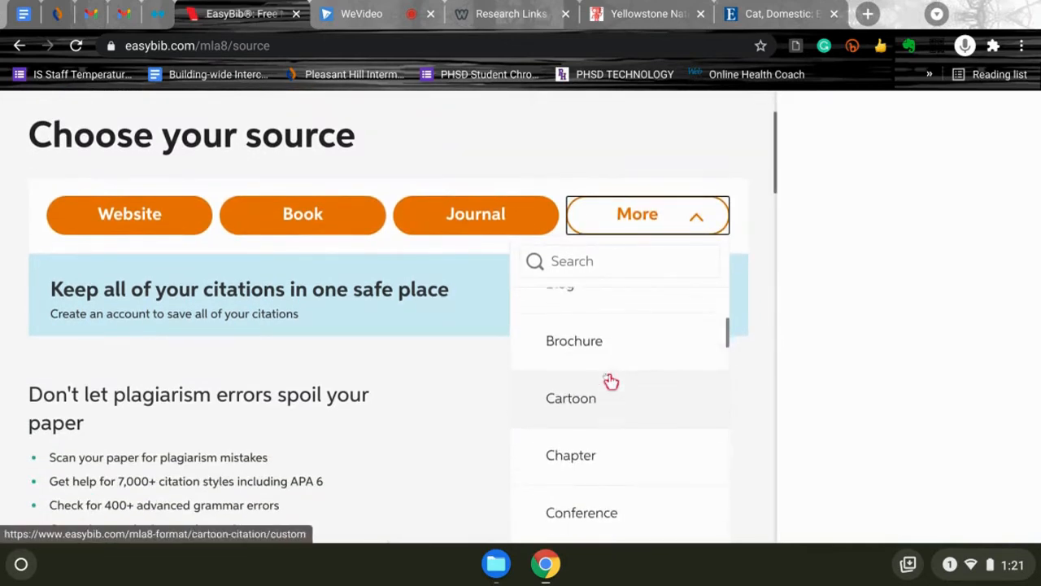
pyautogui.scroll(-7, 611, 382)
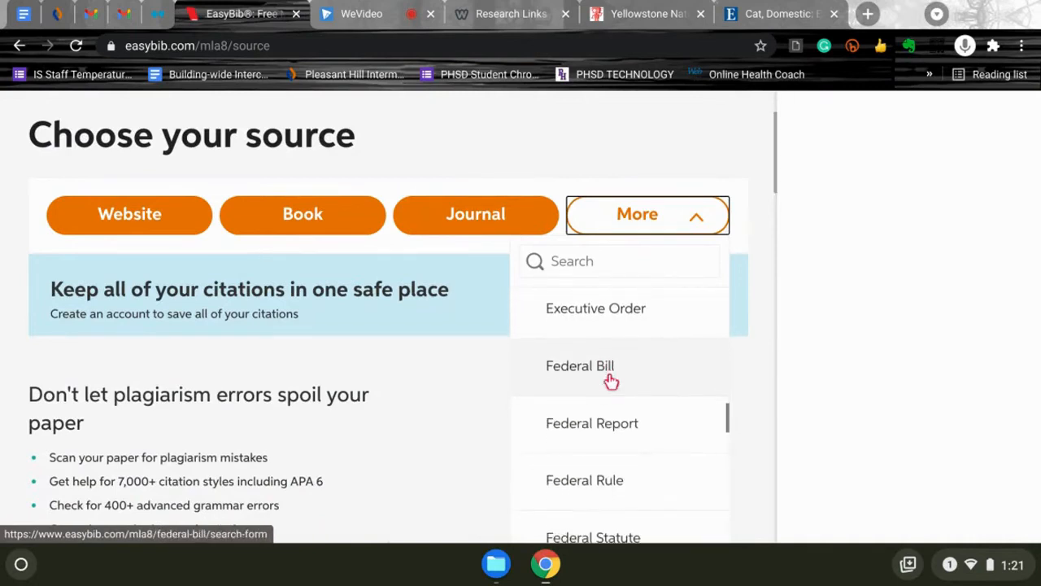
pyautogui.scroll(4, 611, 382)
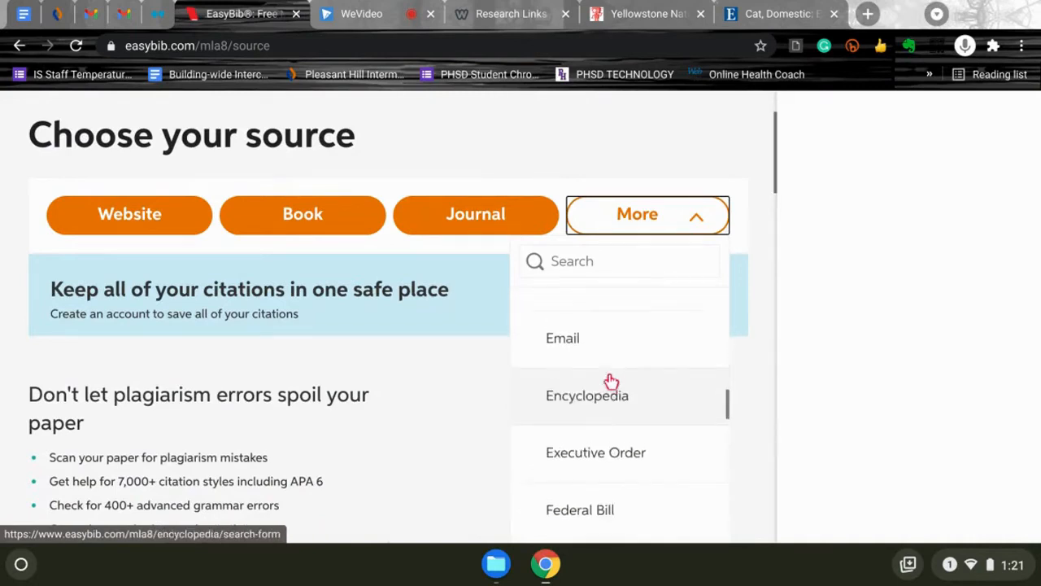
pyautogui.click(34, 236)
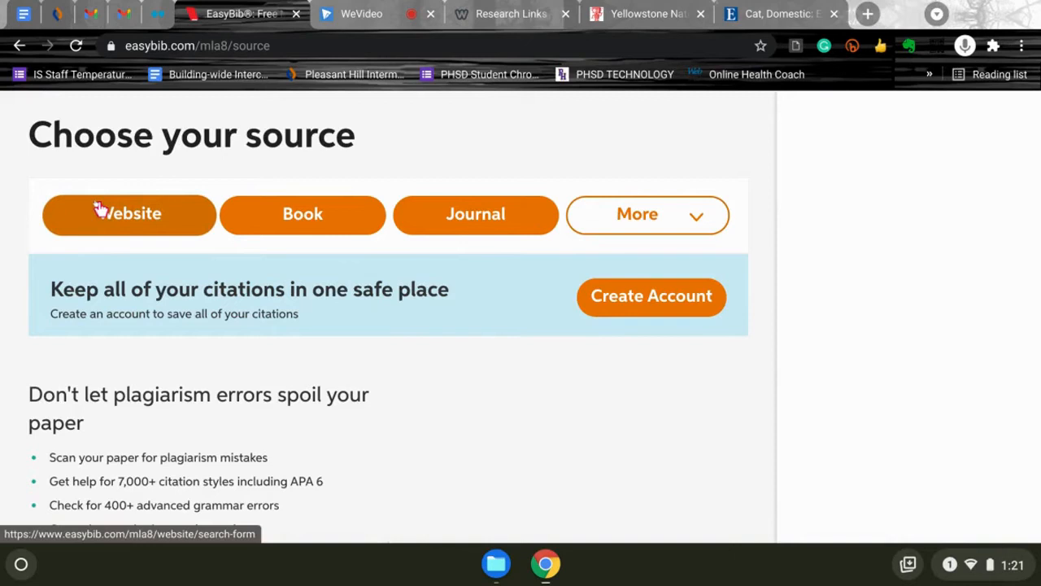
# - Choose a website as the source type and copy the address of the Kiddle Yellowstone National Park page
pyautogui.click(99, 210)
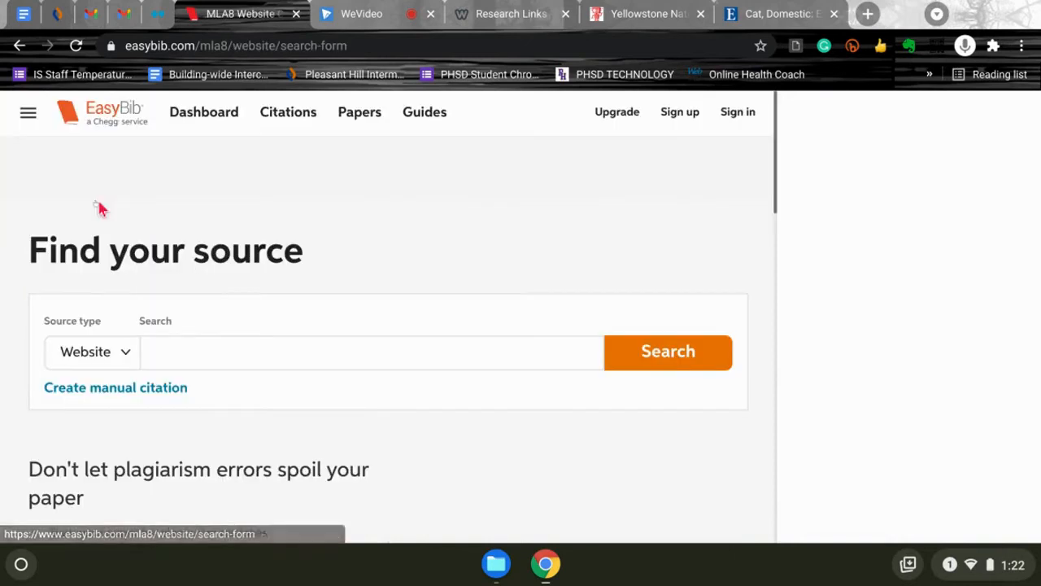
pyautogui.click(195, 364)
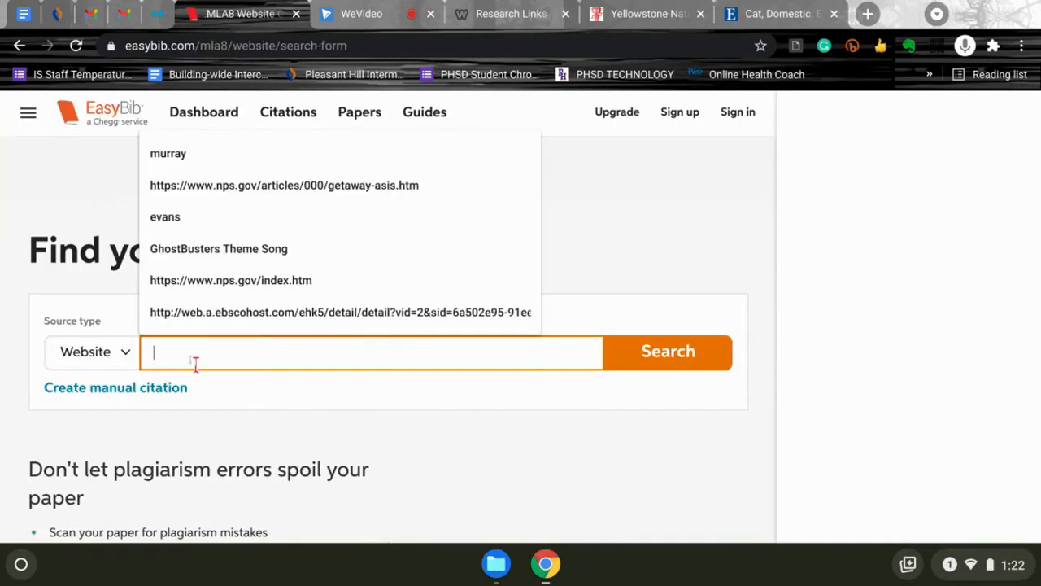
pyautogui.click(661, 14)
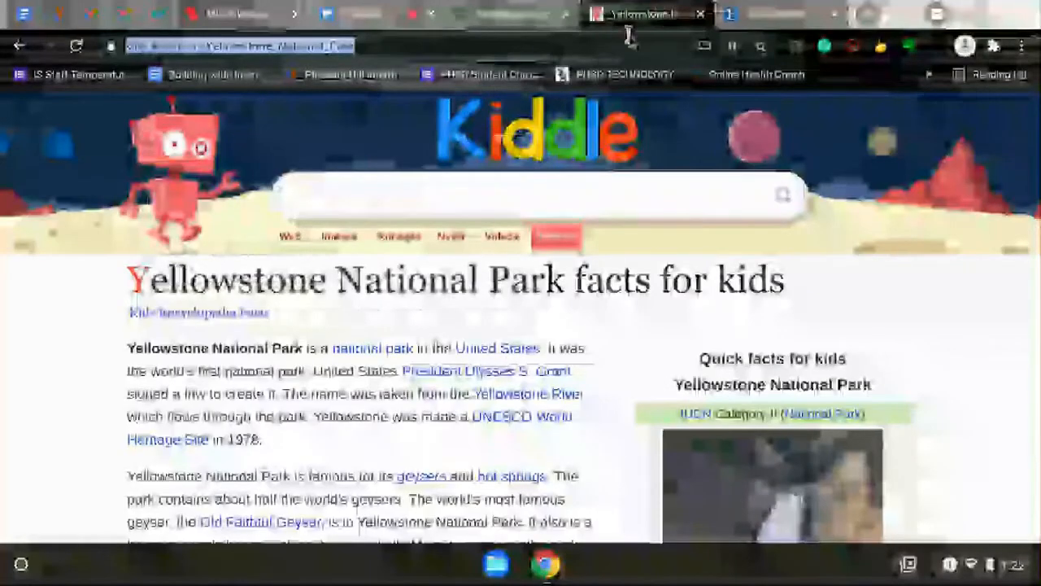
pyautogui.scroll(-1, 355, 342)
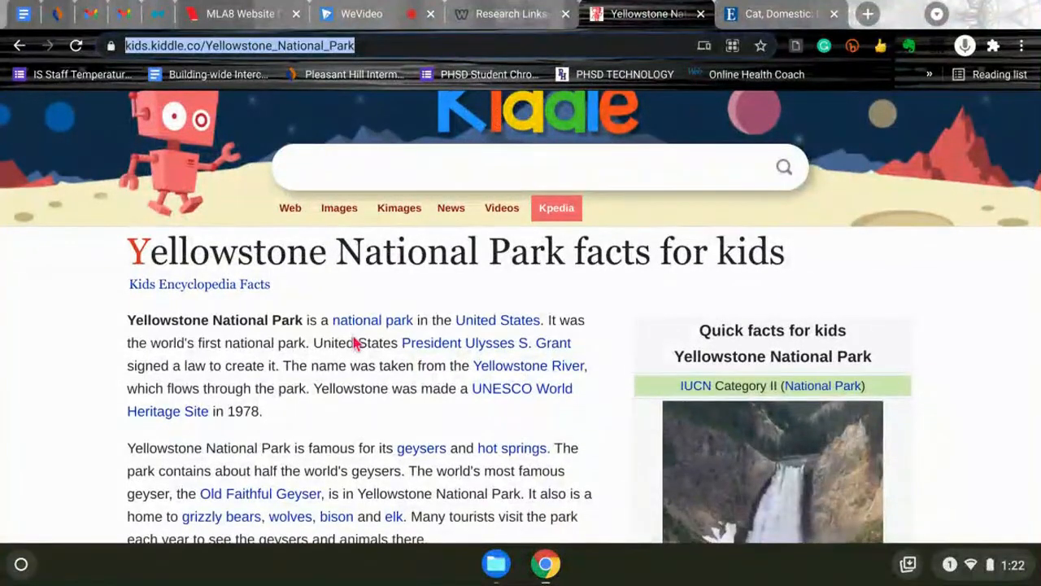
pyautogui.click(381, 50)
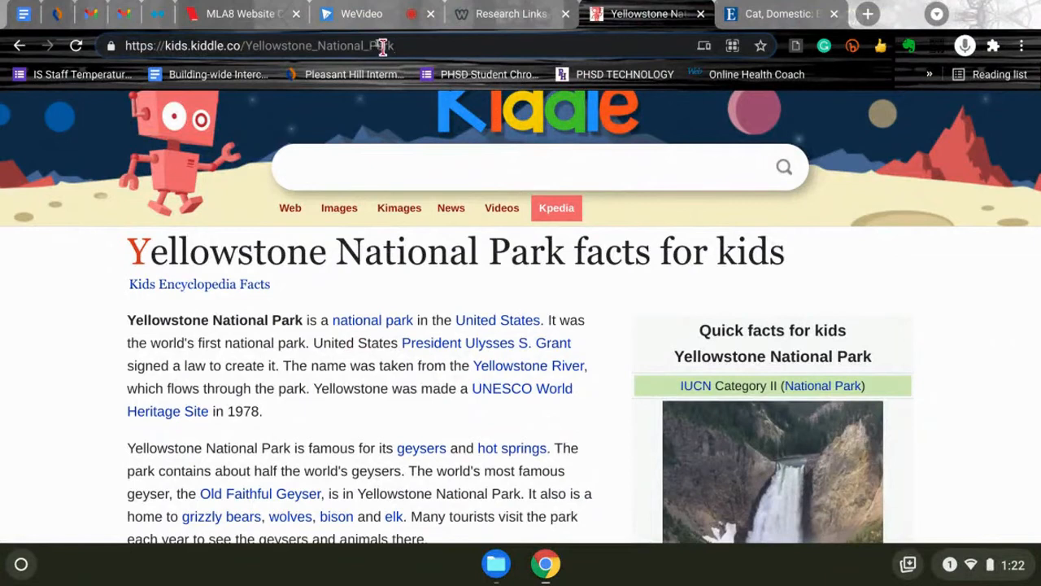
pyautogui.tripleClick(382, 46)
pyautogui.hotkey('ctrl', 'c')
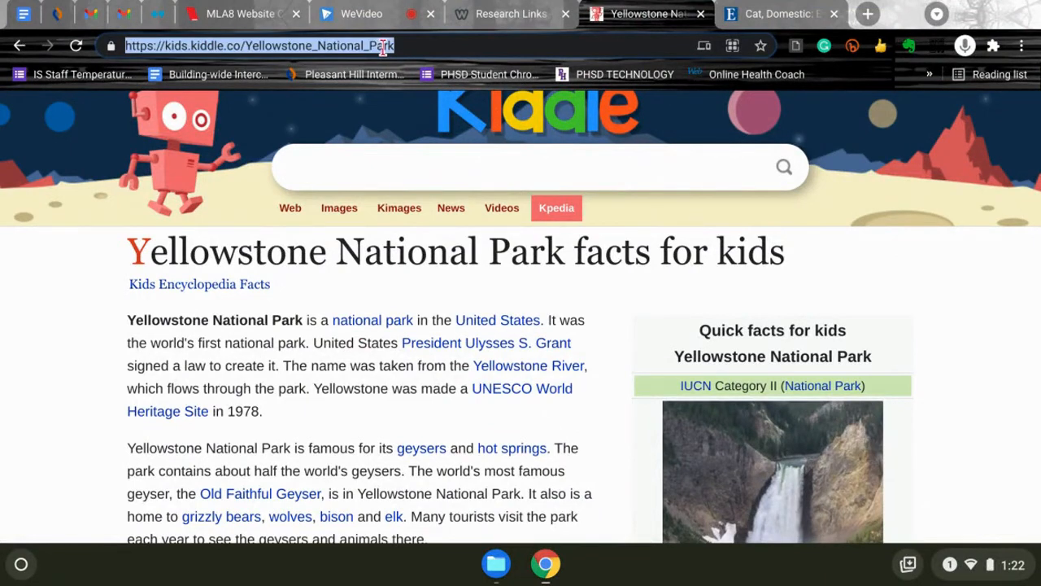
pyautogui.click(262, 14)
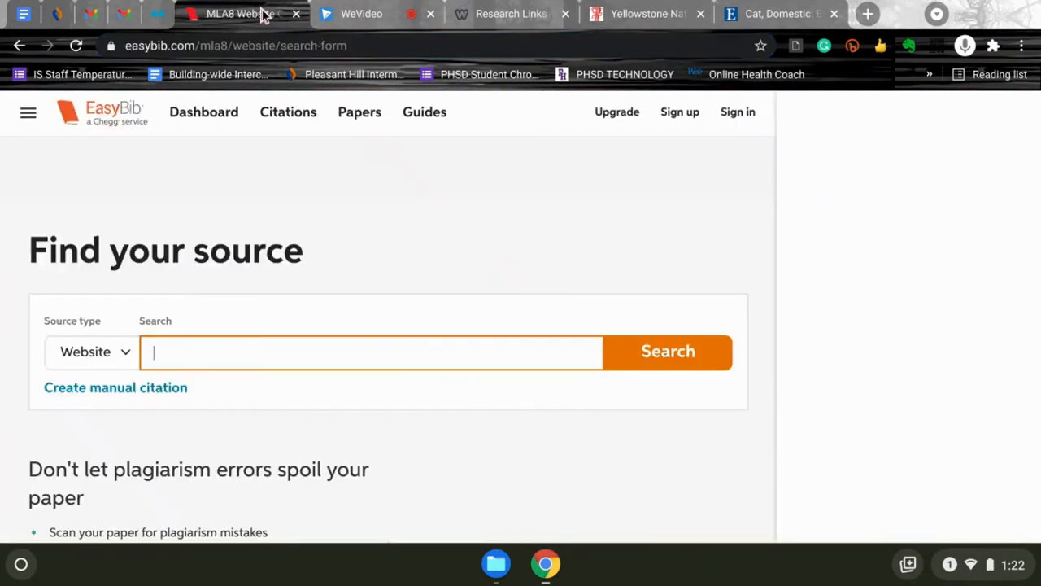
pyautogui.click(191, 350)
pyautogui.hotkey('ctrl', 'v')
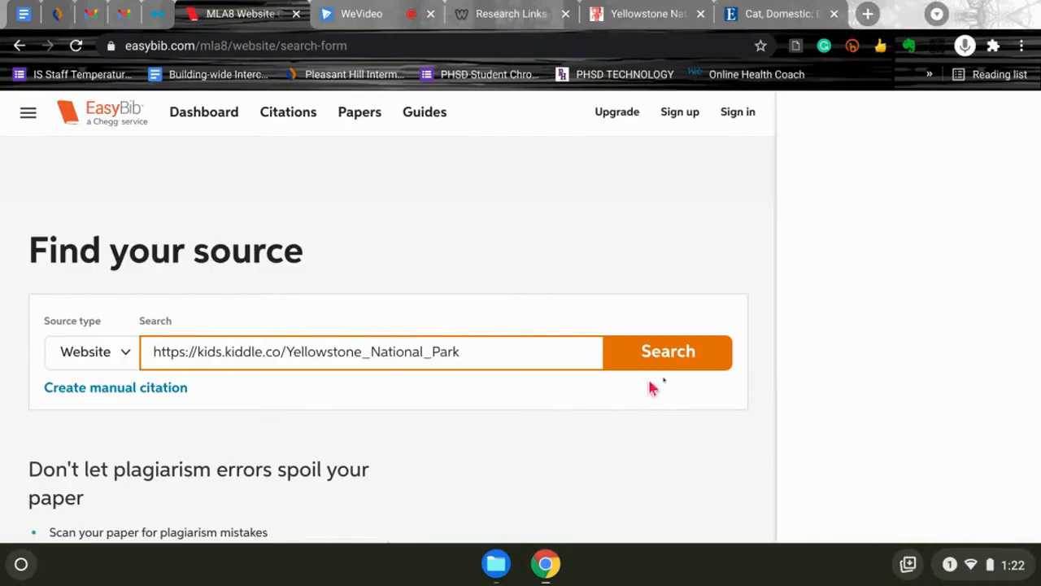
pyautogui.click(668, 352)
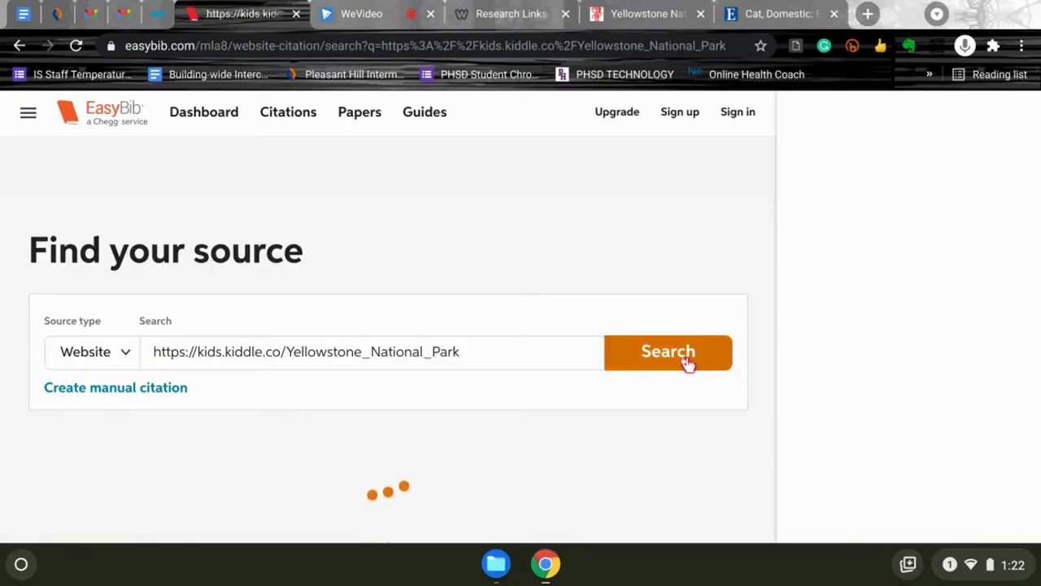
# - Compare the found source with the title on the Kiddle page and read the questions about source credibility
pyautogui.scroll(-3, 425, 400)
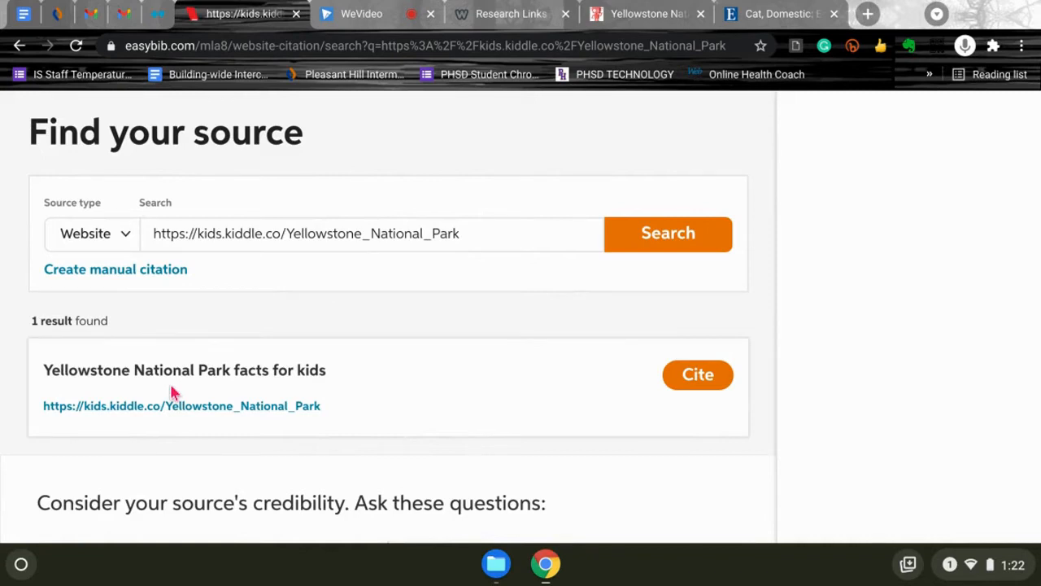
pyautogui.scroll(-1, 171, 393)
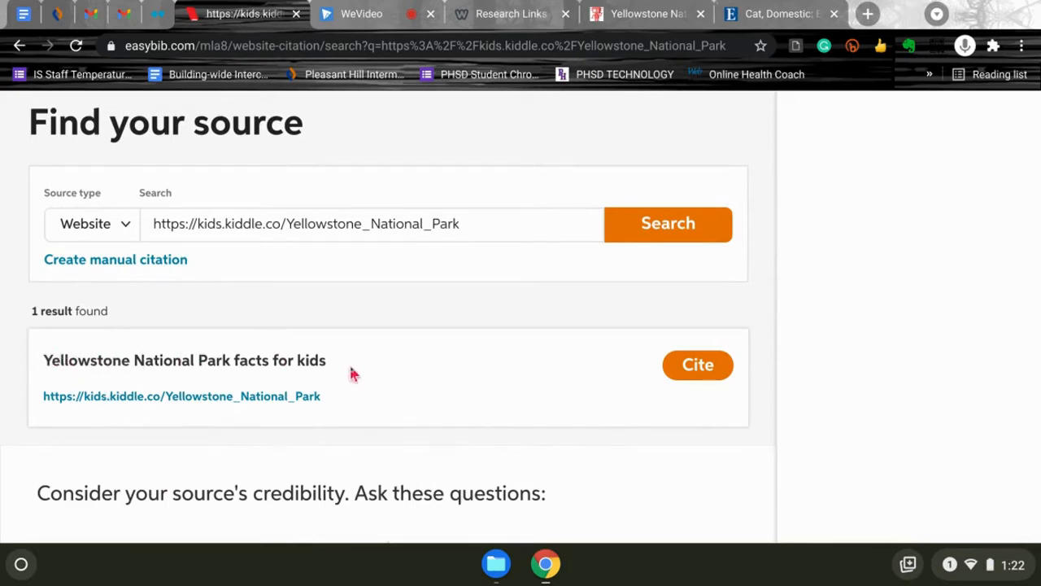
pyautogui.click(612, 11)
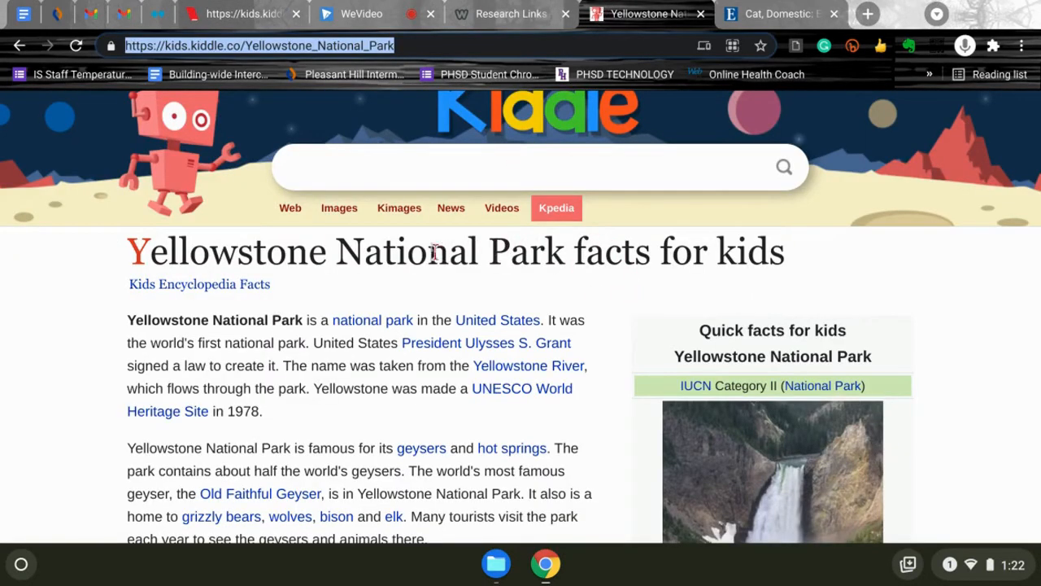
pyautogui.click(216, 11)
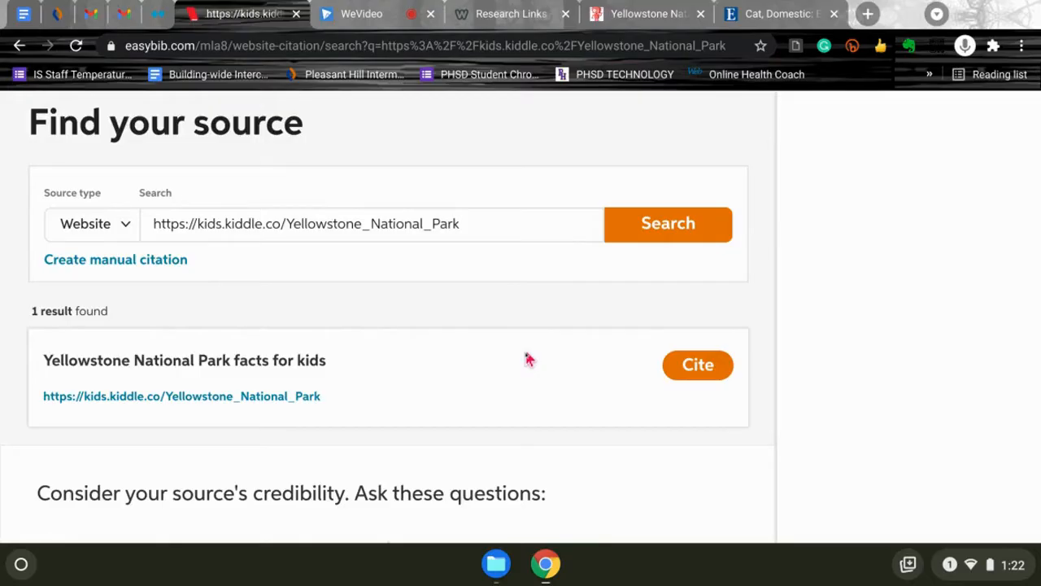
pyautogui.scroll(-5, 529, 359)
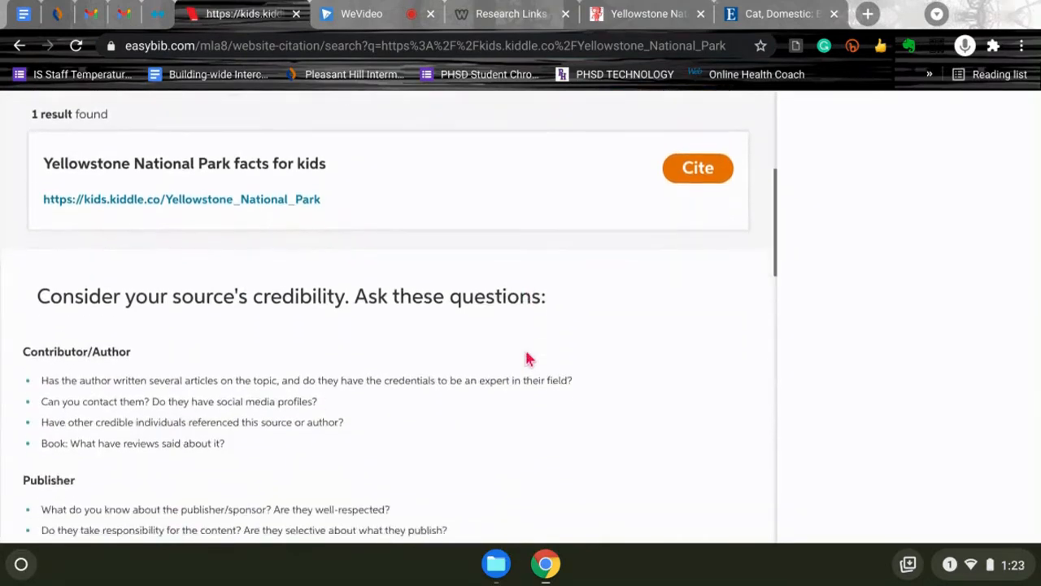
pyautogui.scroll(-2, 529, 360)
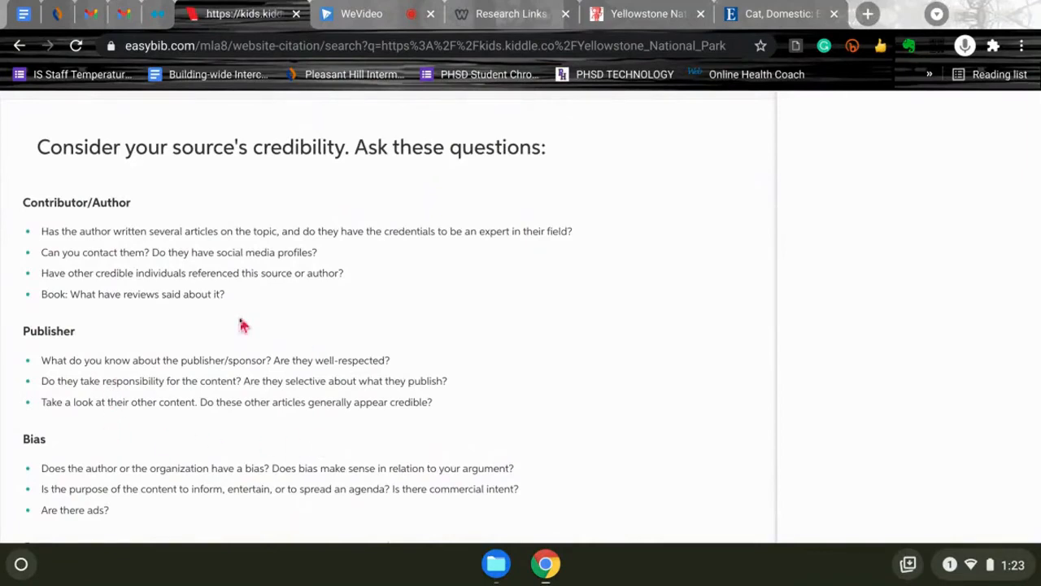
pyautogui.scroll(-3, 242, 325)
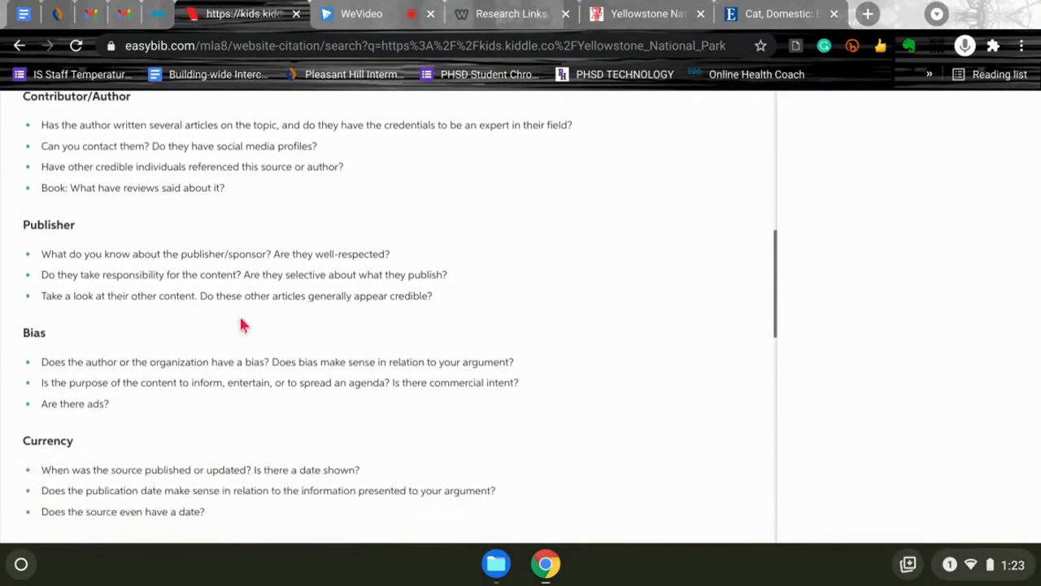
pyautogui.scroll(-4, 241, 324)
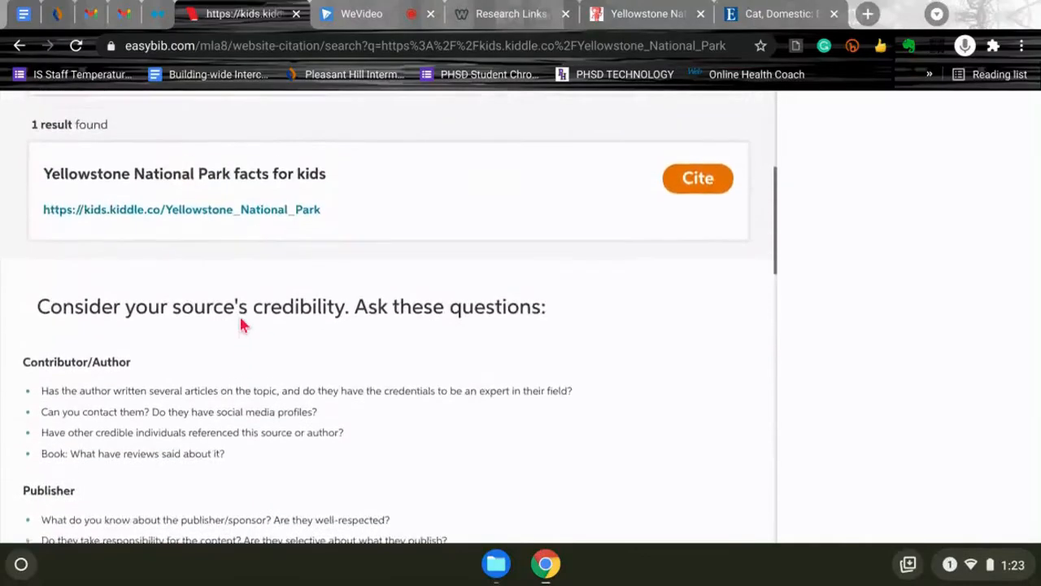
pyautogui.scroll(3, 241, 324)
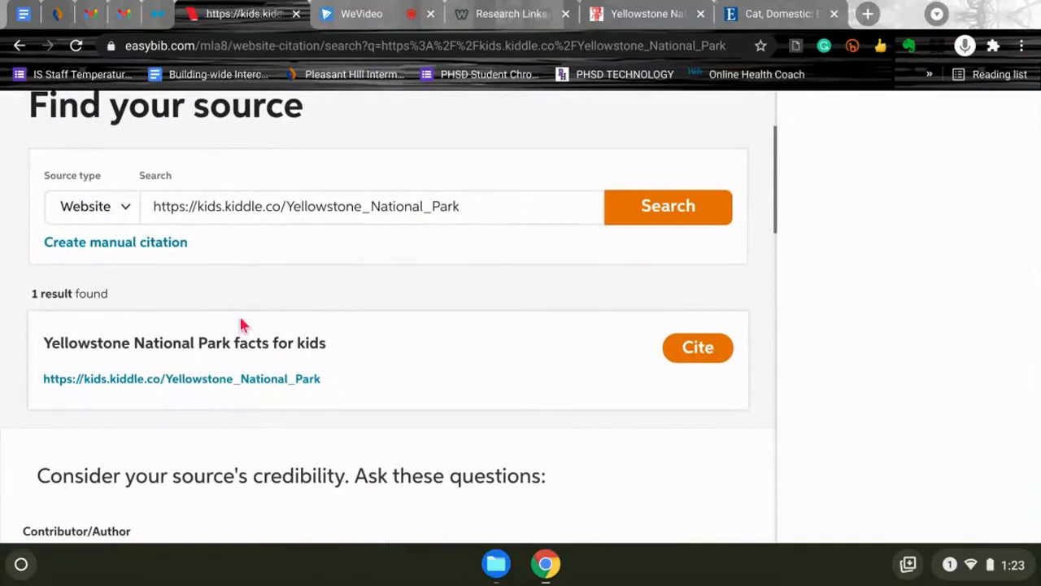
# - Cite the Yellowstone National Park facts for kids result, continue past the information review and check the website details form
pyautogui.click(697, 347)
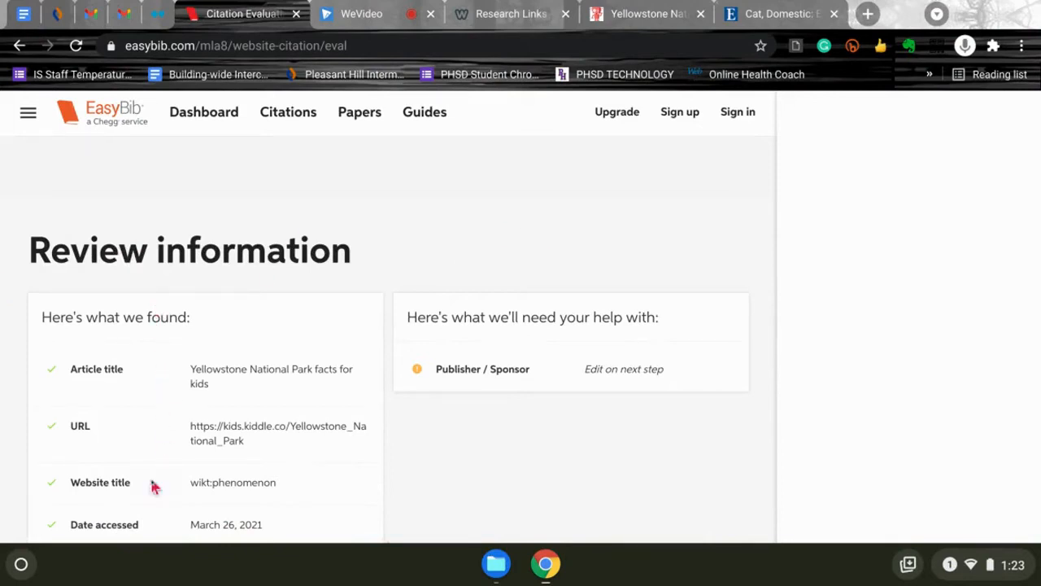
pyautogui.scroll(-2, 153, 450)
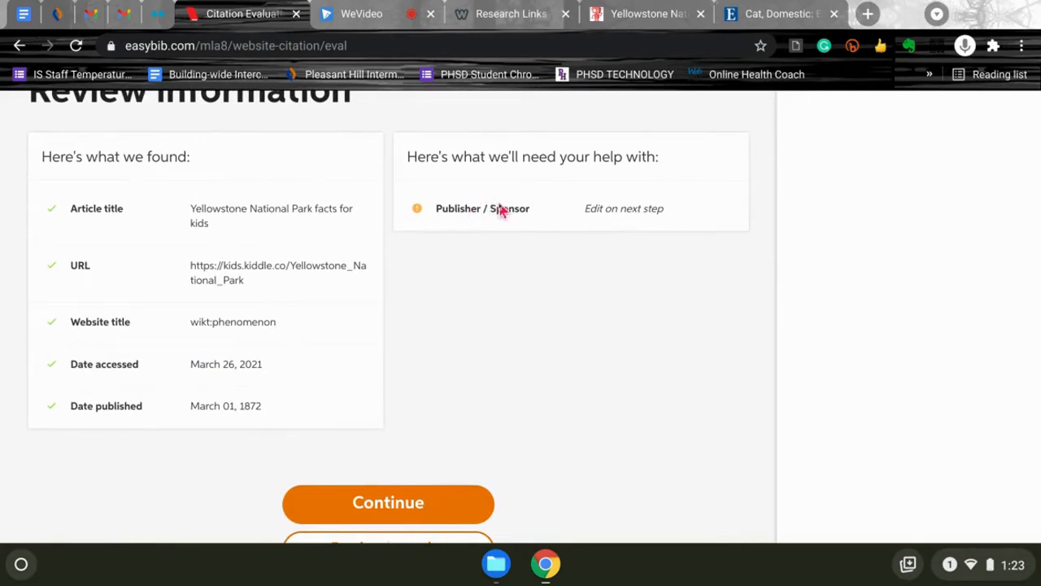
pyautogui.click(446, 502)
pyautogui.scroll(-2, 444, 502)
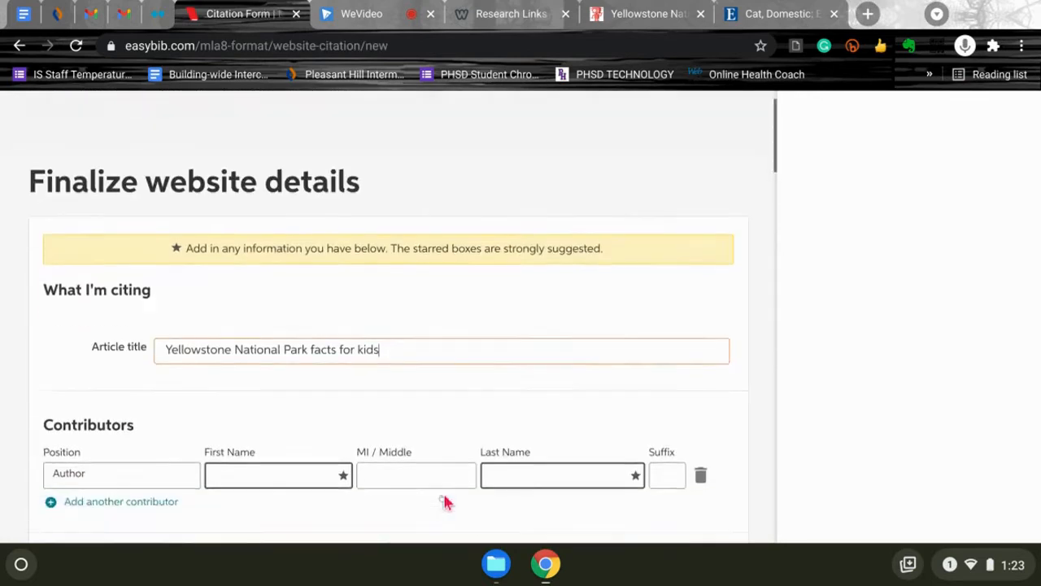
pyautogui.scroll(-1, 446, 503)
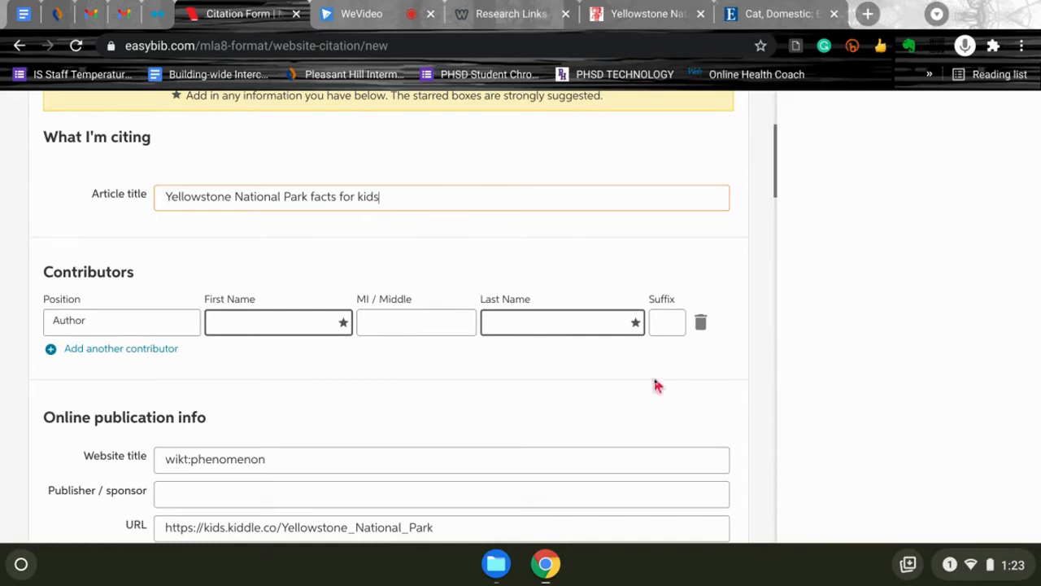
pyautogui.scroll(-3, 657, 386)
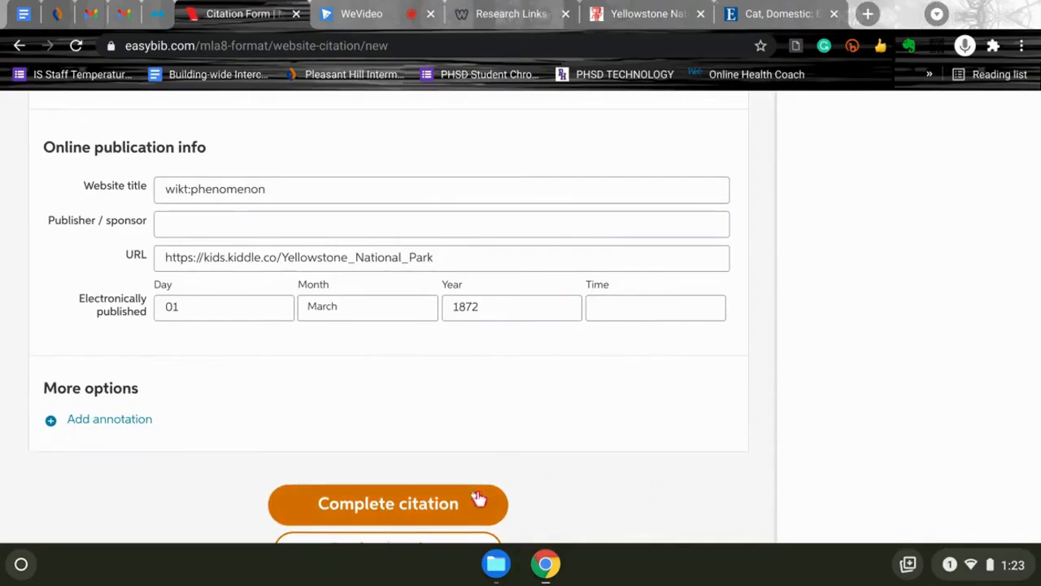
# - Complete the Yellowstone National Park citation, ignore the missing info notice and copy the citation
pyautogui.click(478, 501)
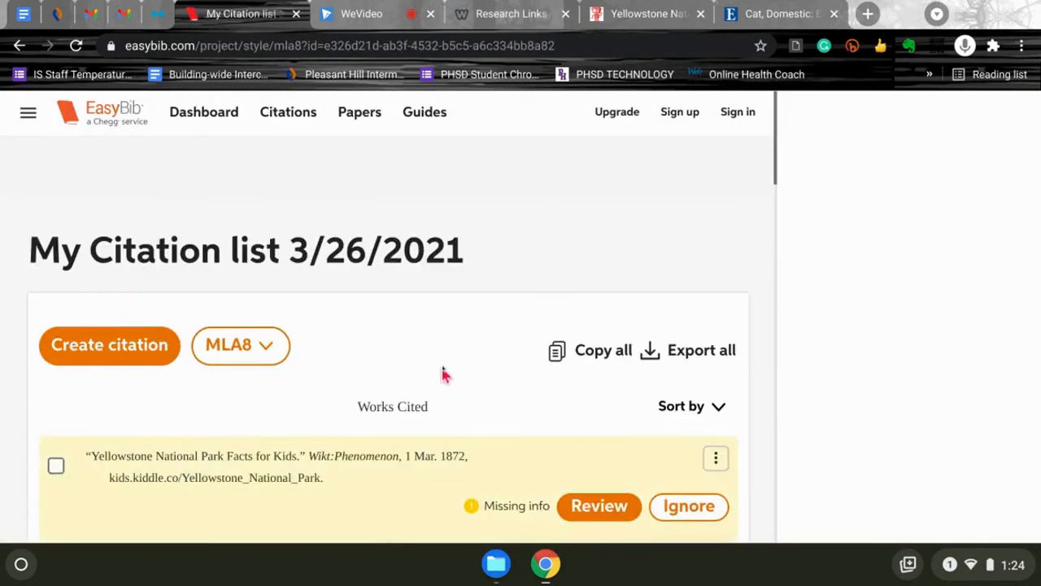
pyautogui.scroll(-2, 444, 334)
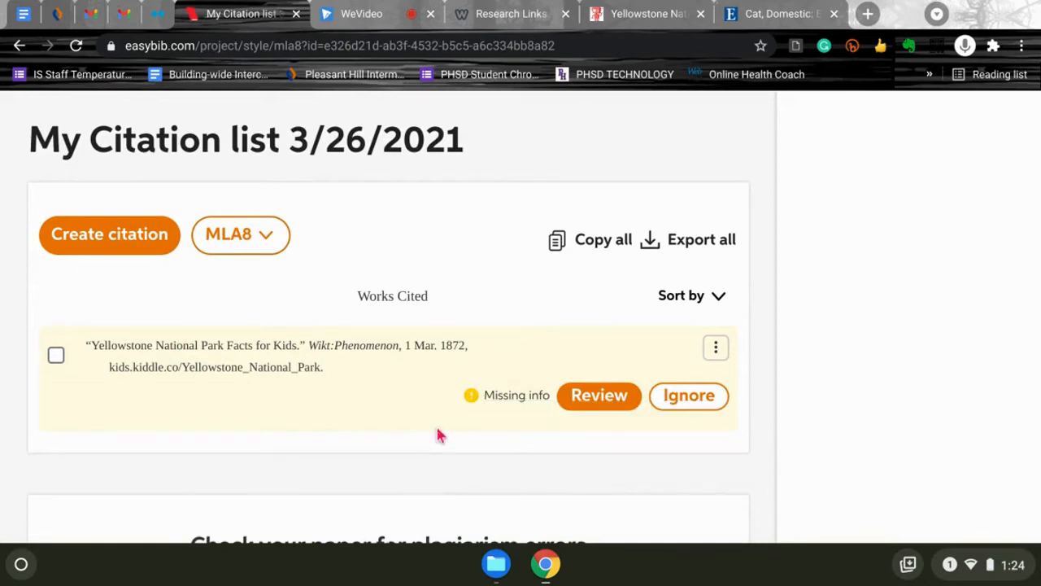
pyautogui.click(683, 407)
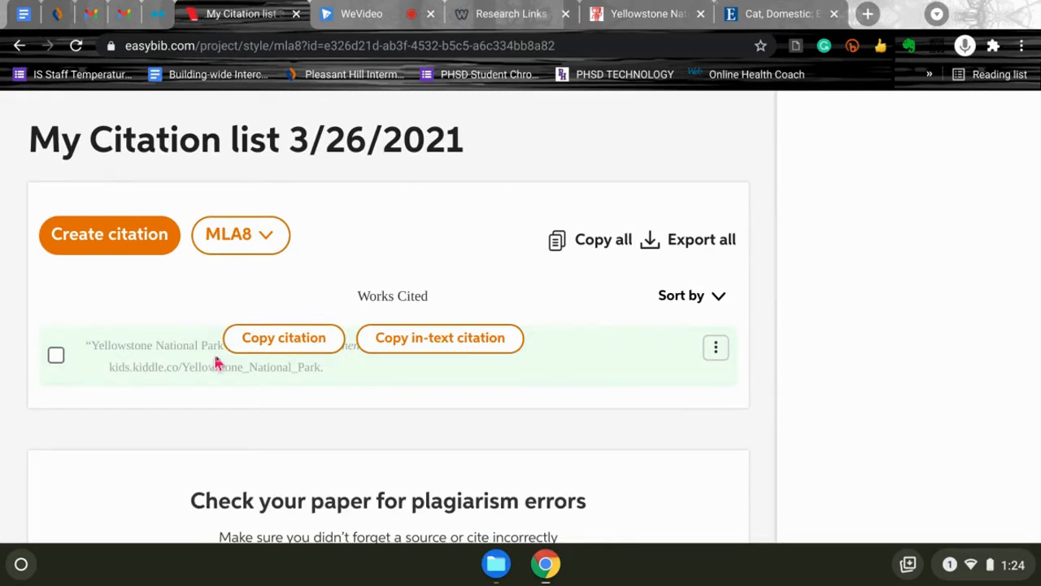
pyautogui.click(272, 343)
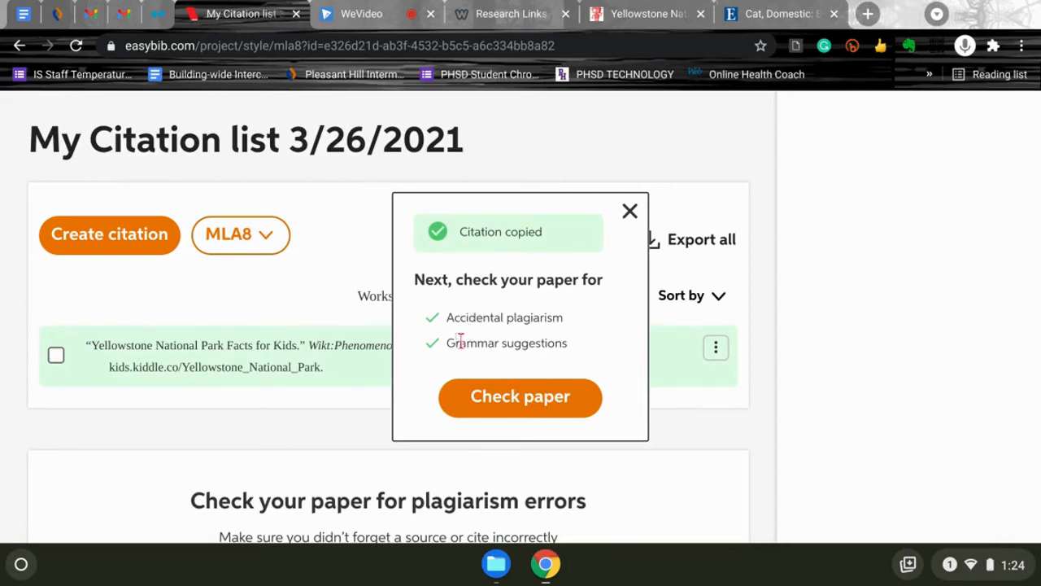
pyautogui.click(631, 214)
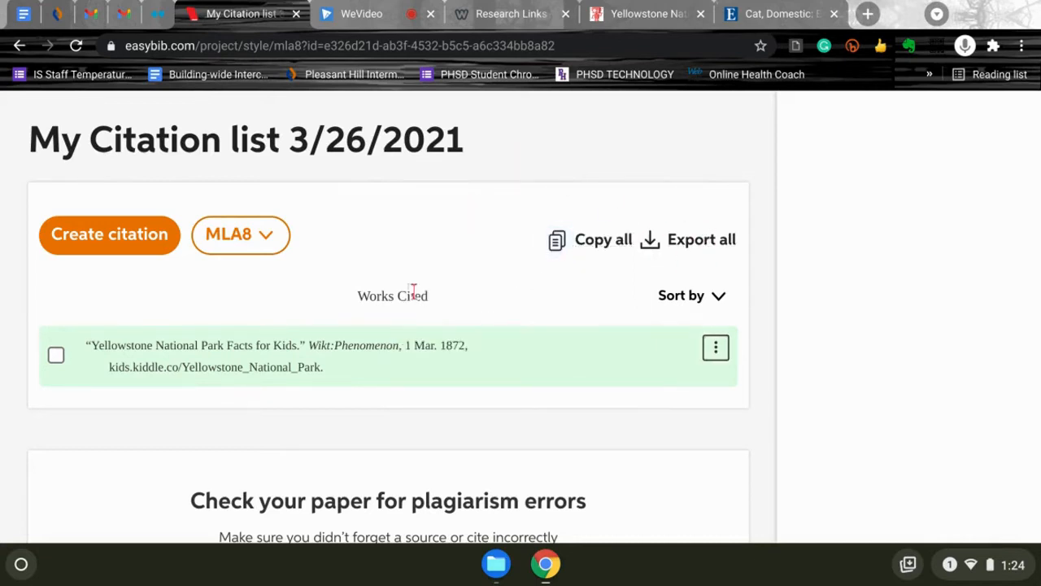
# - Open the Voice Typing document in Google Docs, paste the Yellowstone citation and add an empty line above it
pyautogui.hotkey('ctrl', 't')
pyautogui.write('voice')
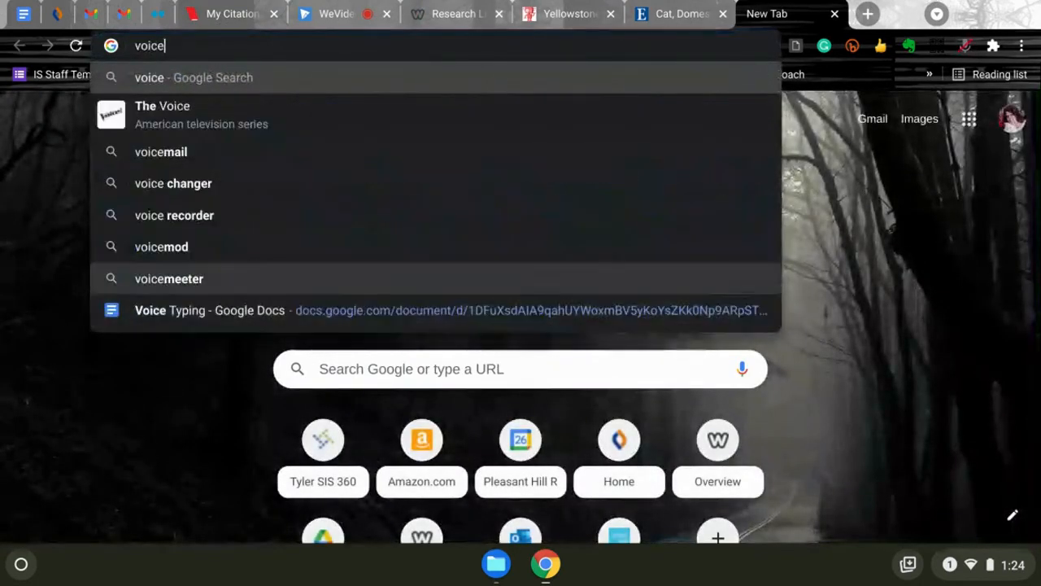
pyautogui.click(343, 316)
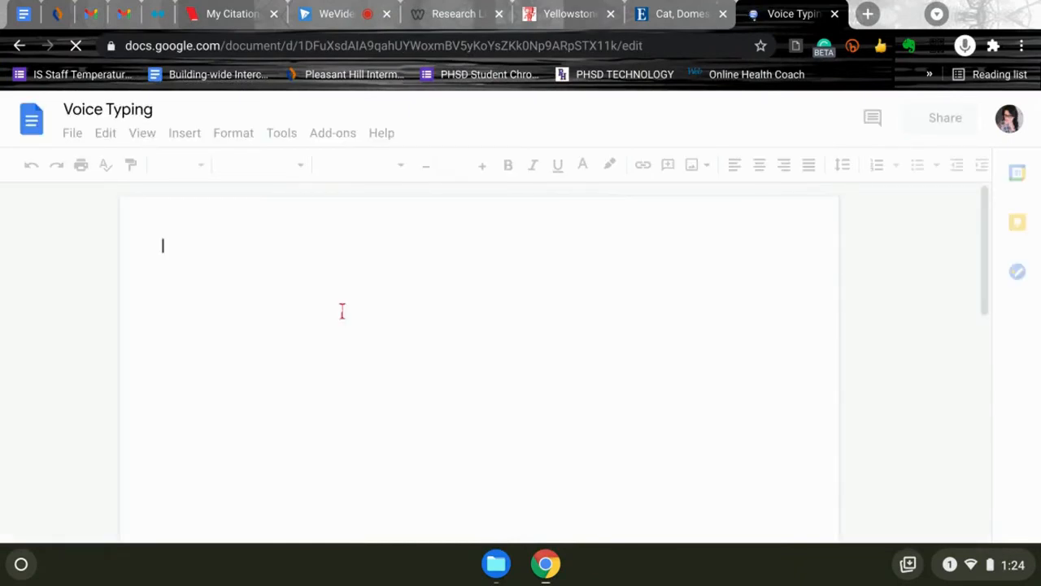
pyautogui.hotkey('ctrl', 'v')
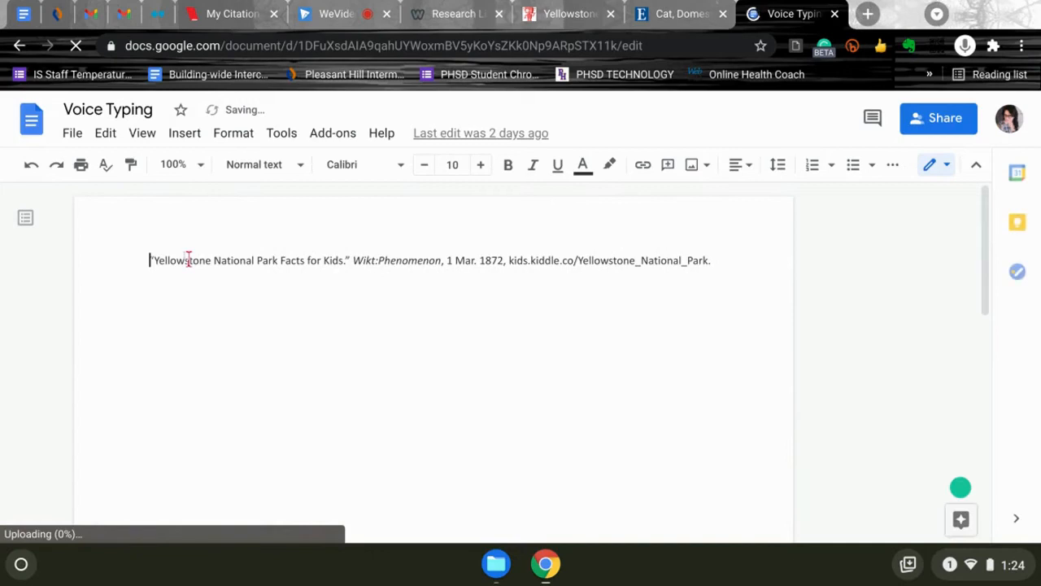
pyautogui.press('Return')
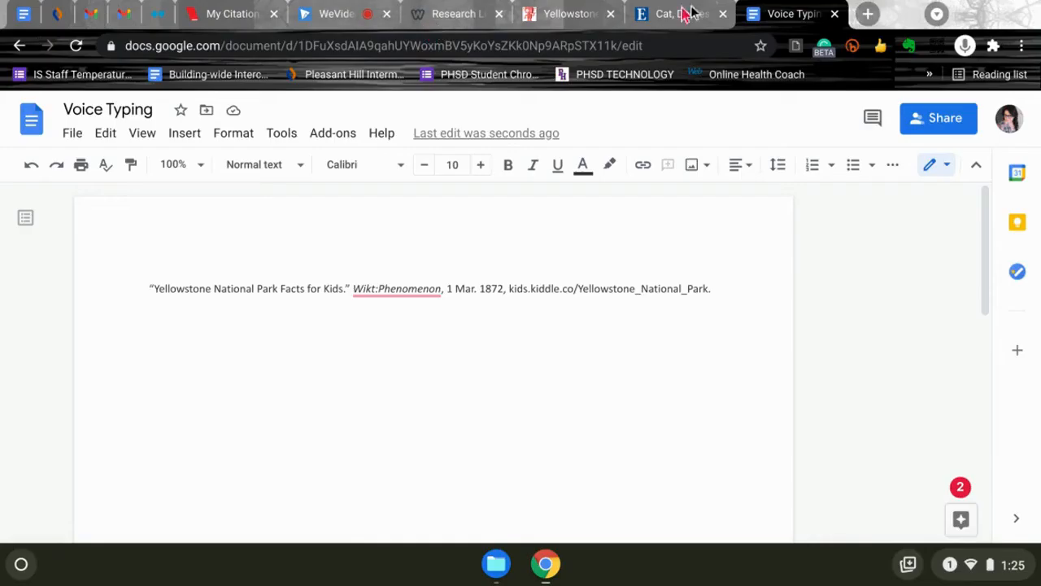
# - Review the research links page and read through the Cat, Domestic encyclopedia article on EBSCOhost
pyautogui.click(686, 12)
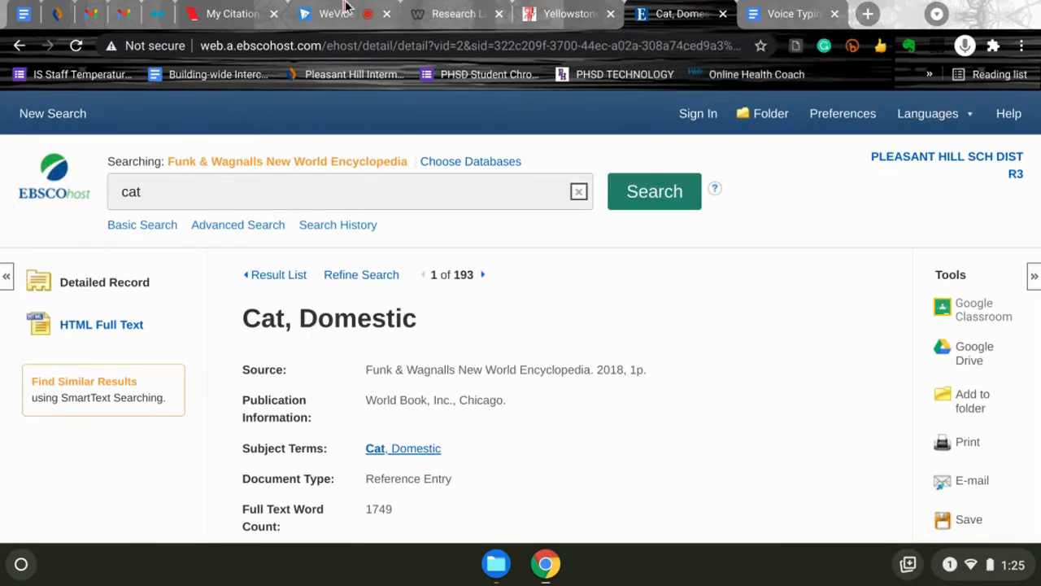
pyautogui.click(462, 15)
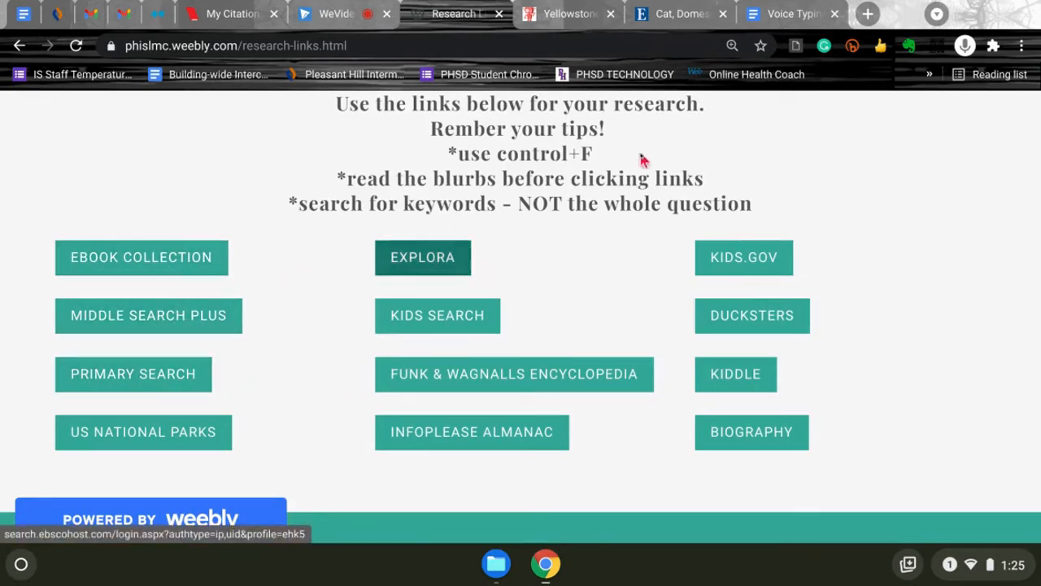
pyautogui.click(661, 8)
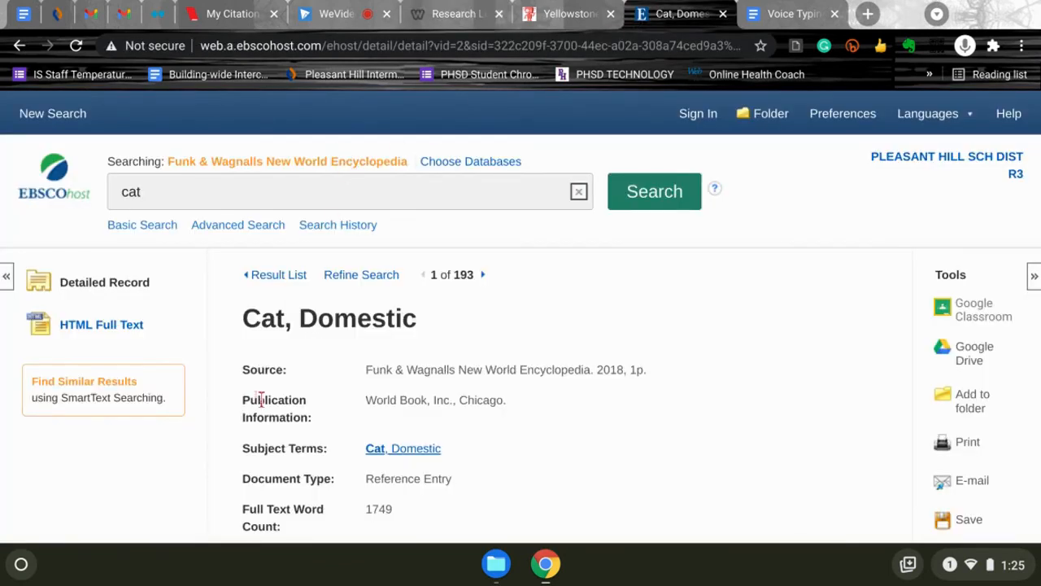
pyautogui.scroll(-4, 261, 399)
pyautogui.scroll(4, 261, 399)
pyautogui.scroll(-7, 261, 399)
pyautogui.scroll(-4, 261, 400)
pyautogui.scroll(10, 261, 399)
# - Try to find the Cat, Domestic article in EasyBib as a website source using its copied EBSCOhost address
pyautogui.click(413, 47)
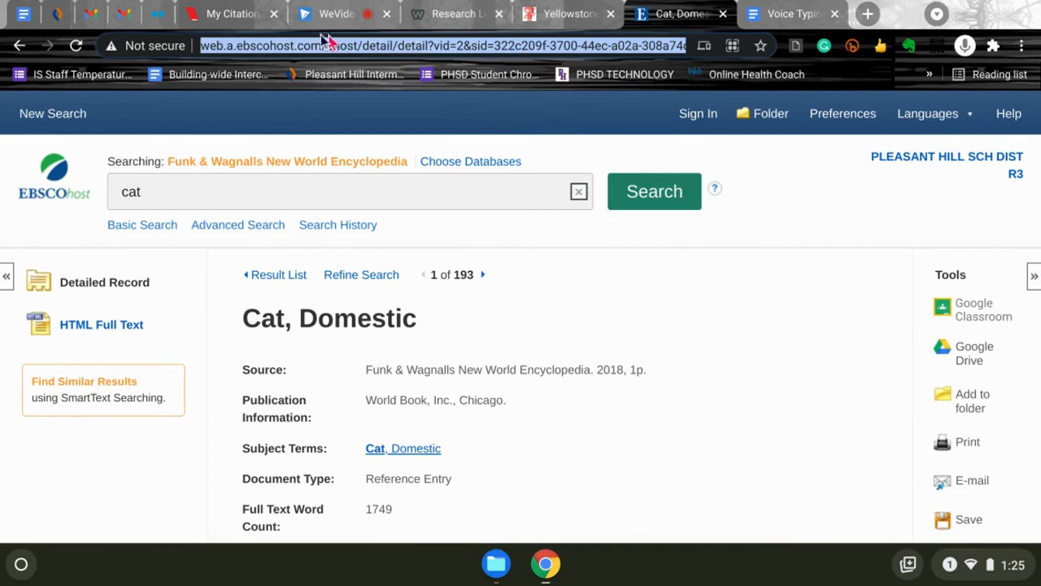
pyautogui.click(232, 11)
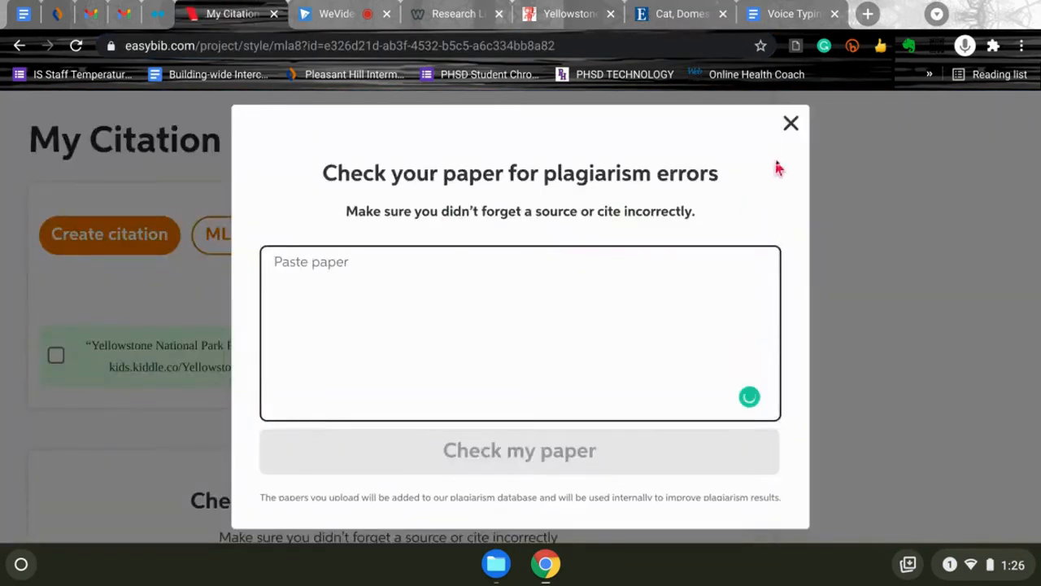
pyautogui.click(788, 127)
pyautogui.click(109, 235)
pyautogui.click(216, 491)
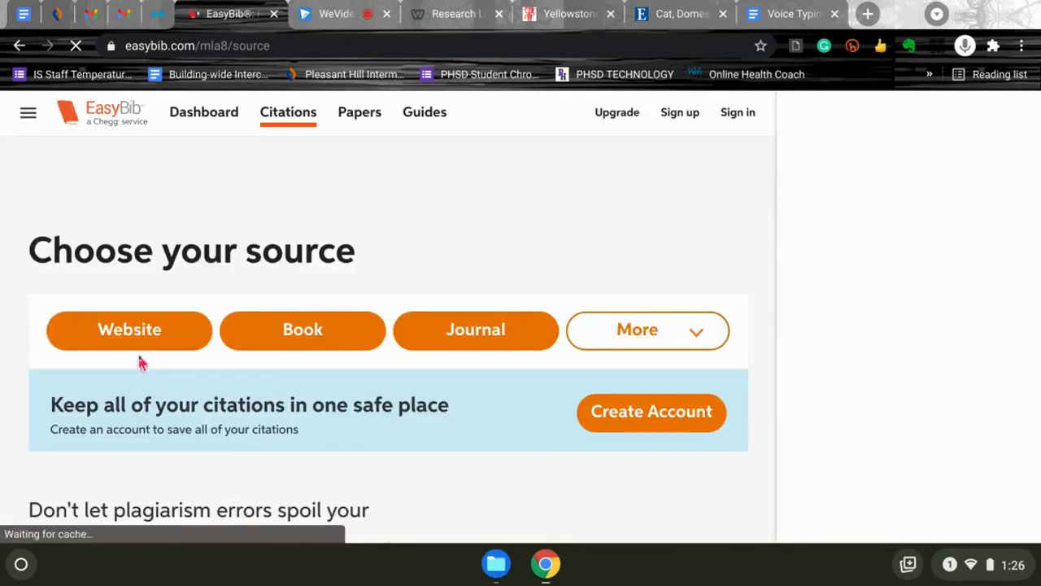
pyautogui.click(130, 343)
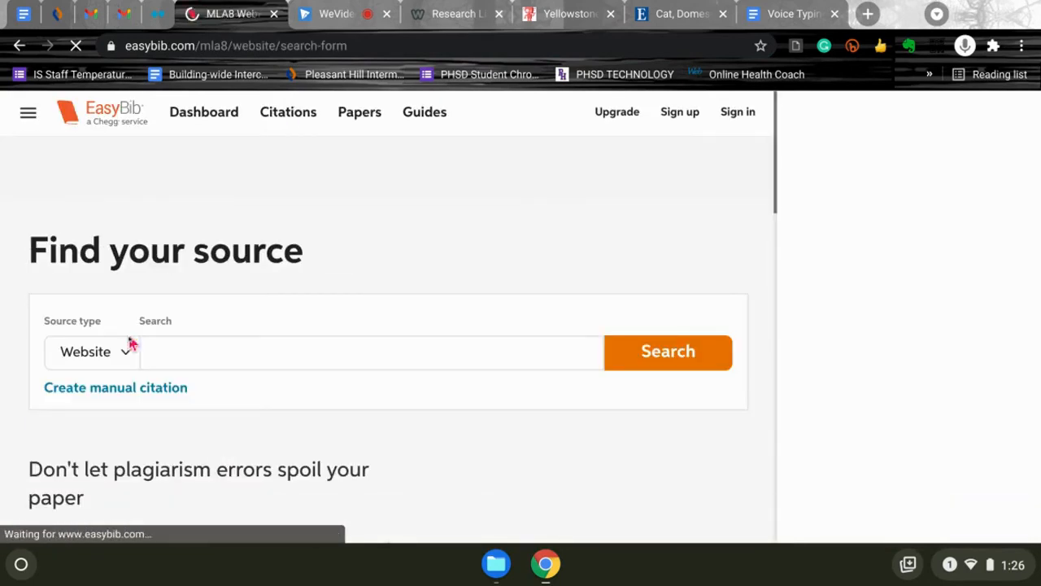
pyautogui.click(157, 350)
pyautogui.hotkey('ctrl', 'v')
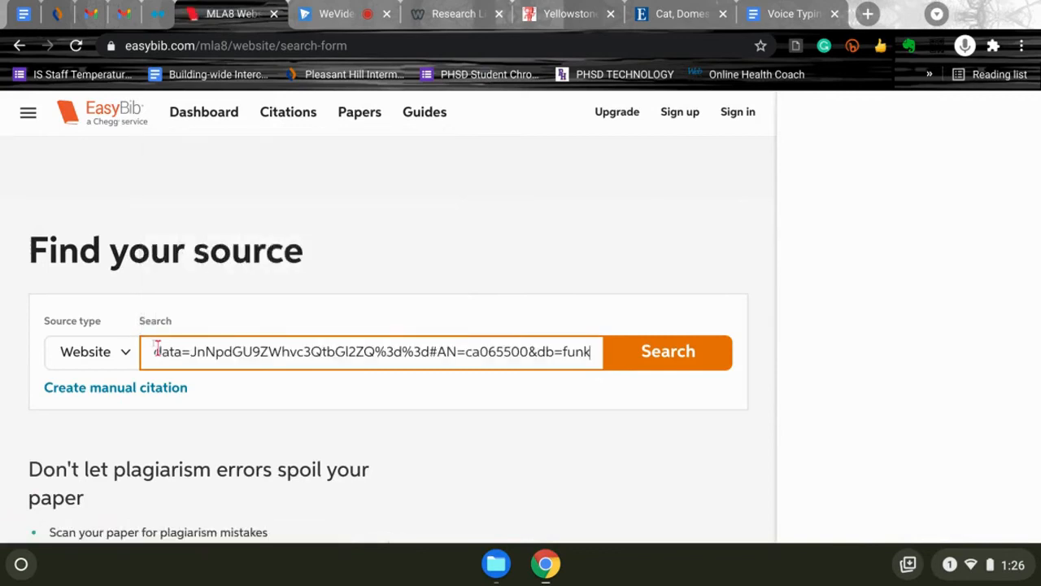
pyautogui.press('Return')
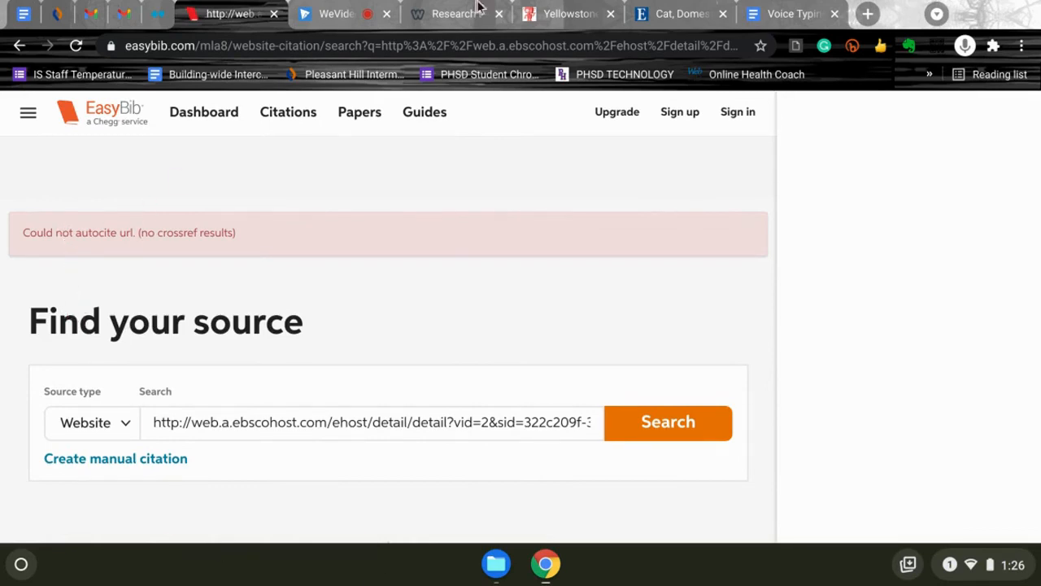
# - Return to the Cat, Domestic article on EBSCOhost and open its list of ready-made citation formats
pyautogui.click(679, 9)
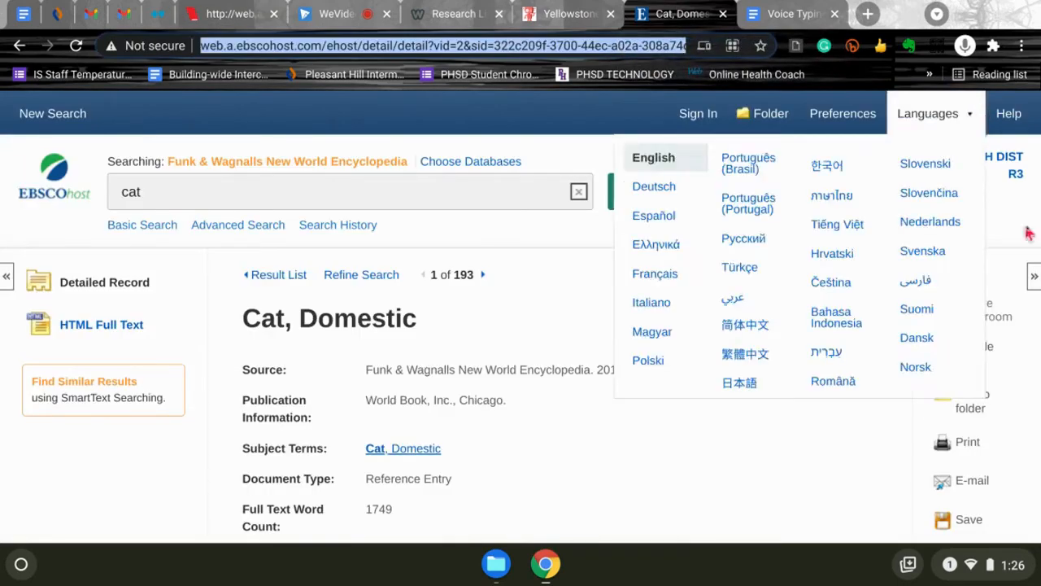
pyautogui.scroll(-2, 732, 466)
pyautogui.scroll(-1, 732, 465)
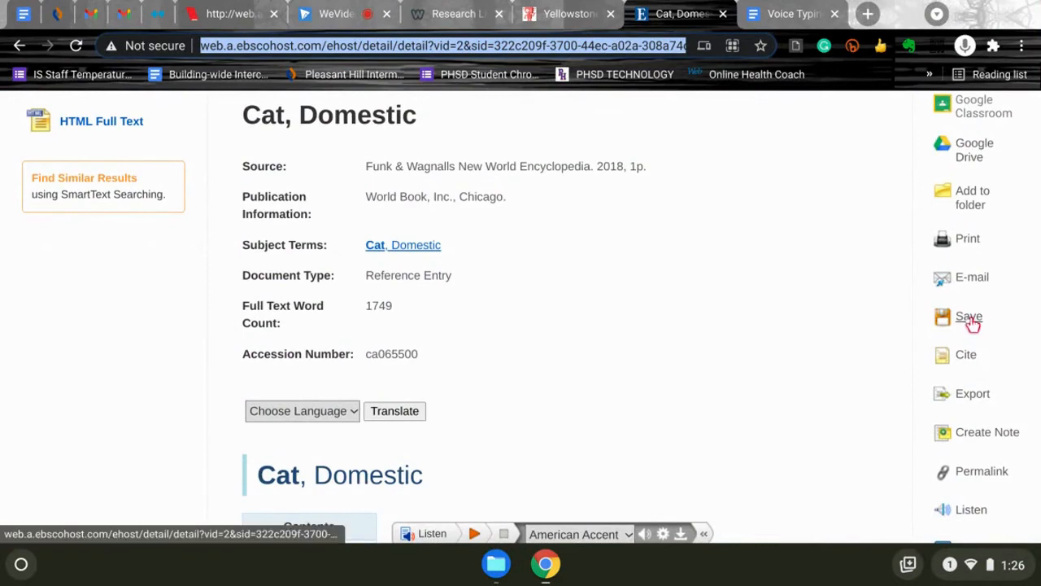
pyautogui.scroll(2, 969, 319)
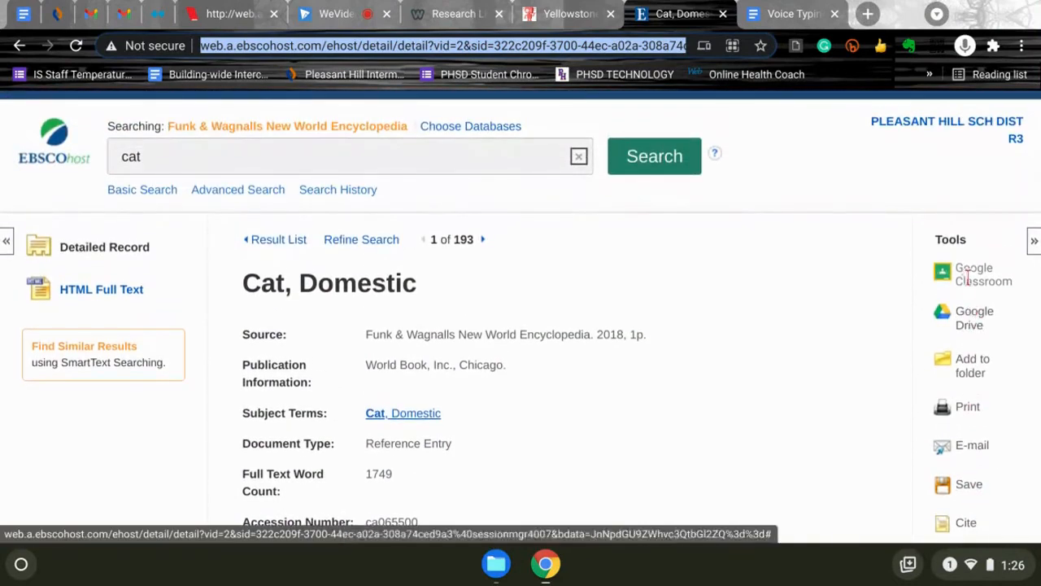
pyautogui.scroll(-2, 962, 377)
pyautogui.click(970, 377)
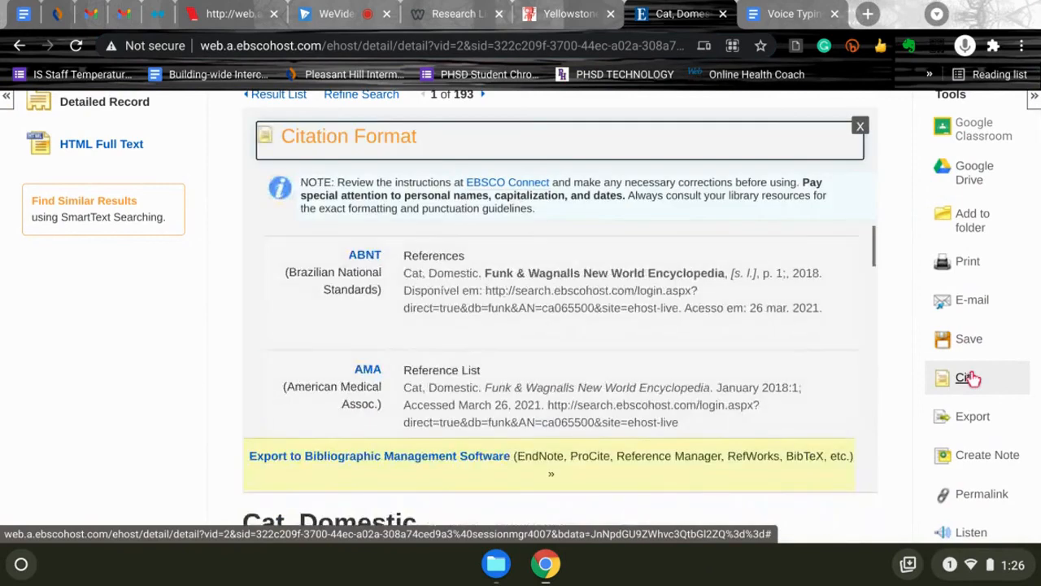
# - Copy the MLA works cited entry for Cat, Domestic and paste it above the Yellowstone citation in the Voice Typing document
pyautogui.scroll(-10, 387, 249)
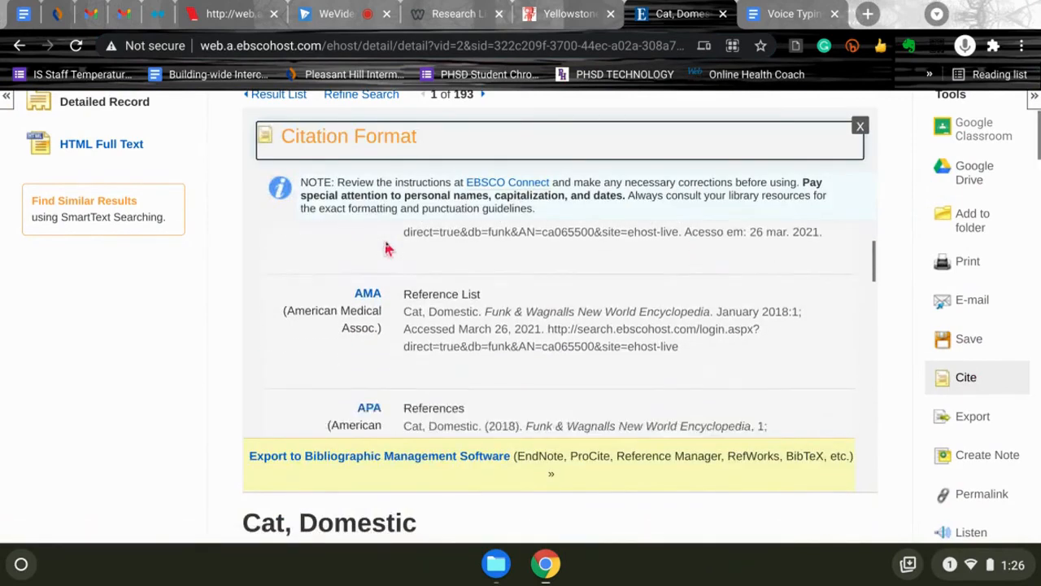
pyautogui.scroll(-5, 387, 249)
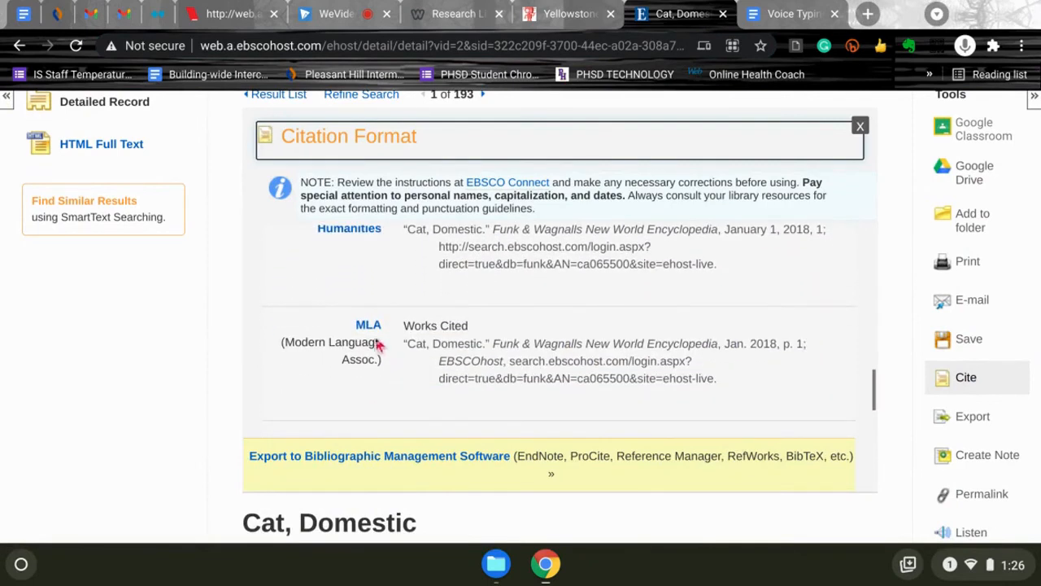
pyautogui.click(402, 343)
pyautogui.moveTo(402, 344); pyautogui.dragTo(730, 387)
pyautogui.hotkey('ctrl', 'c')
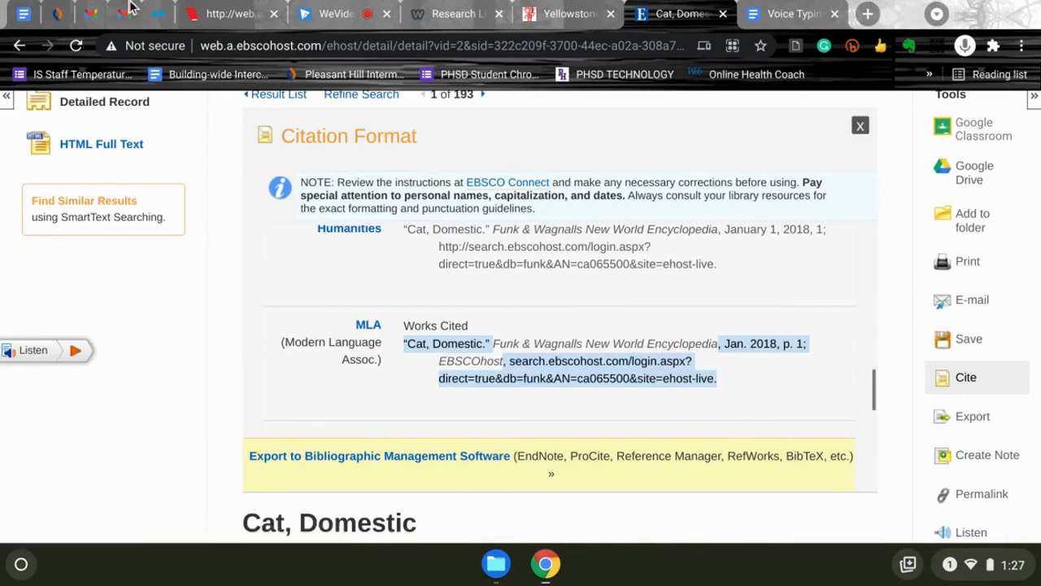
pyautogui.click(781, 14)
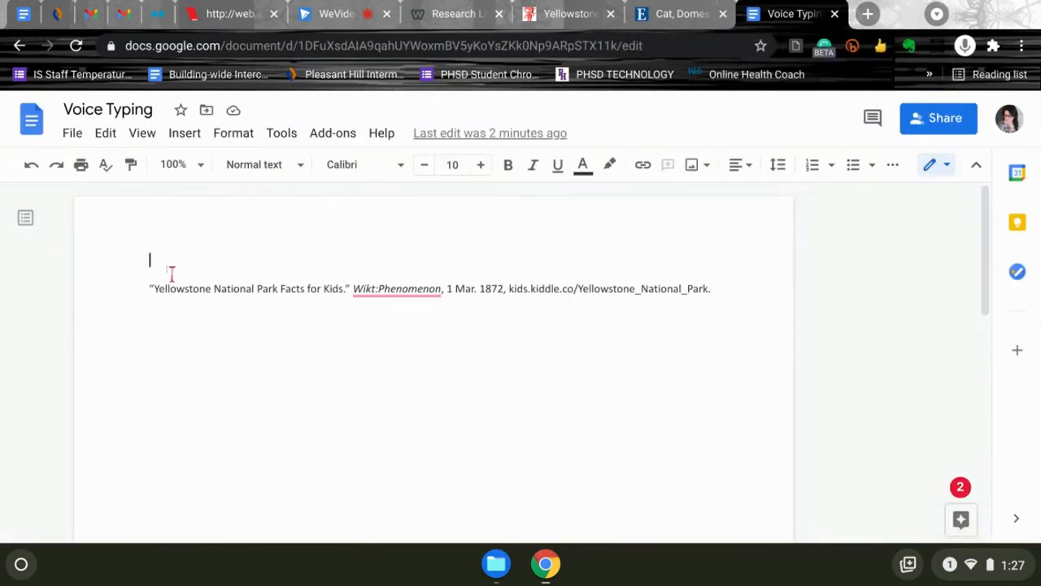
pyautogui.hotkey('ctrl', 'v')
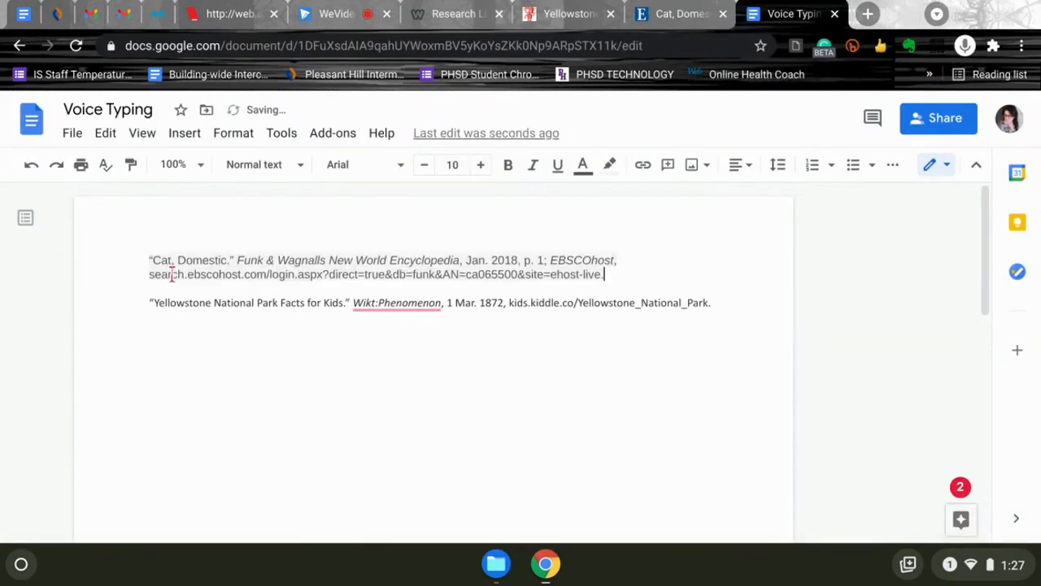
# - Remove the highlight color from all the document text and set its font to Georgia
pyautogui.click(448, 326)
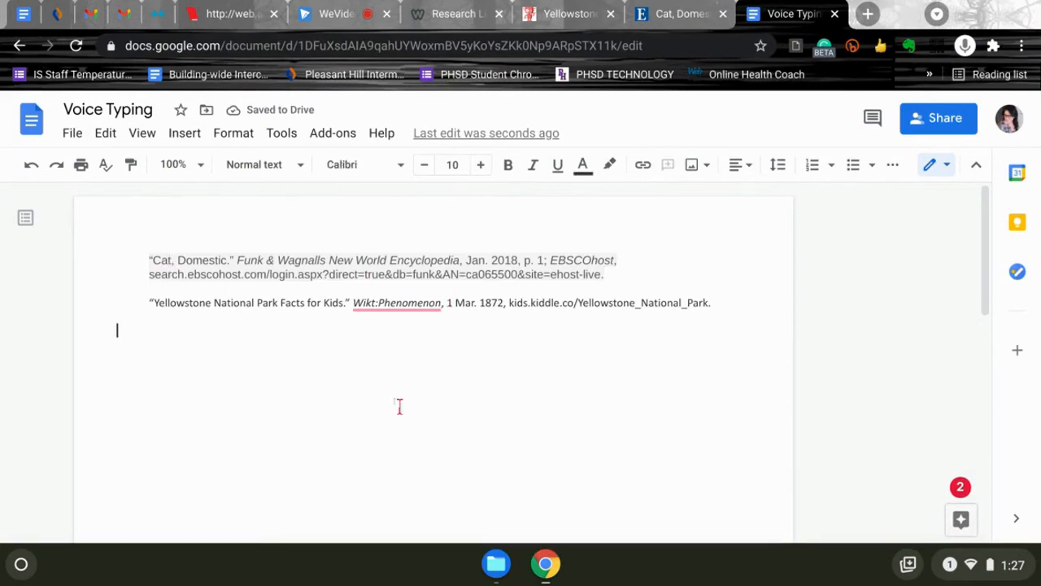
pyautogui.hotkey('ctrl', 'a')
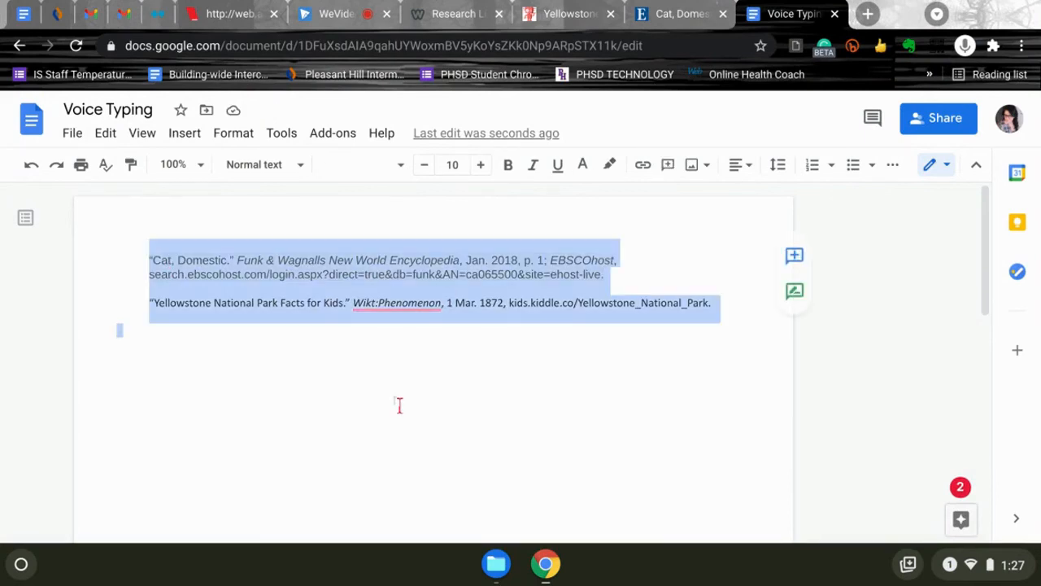
pyautogui.click(609, 164)
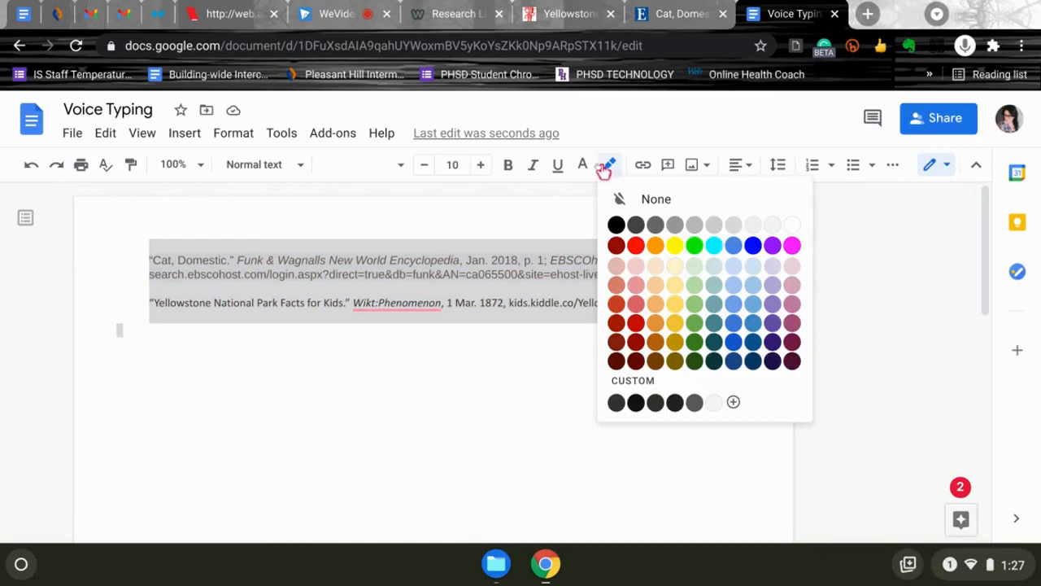
pyautogui.click(627, 200)
pyautogui.click(399, 167)
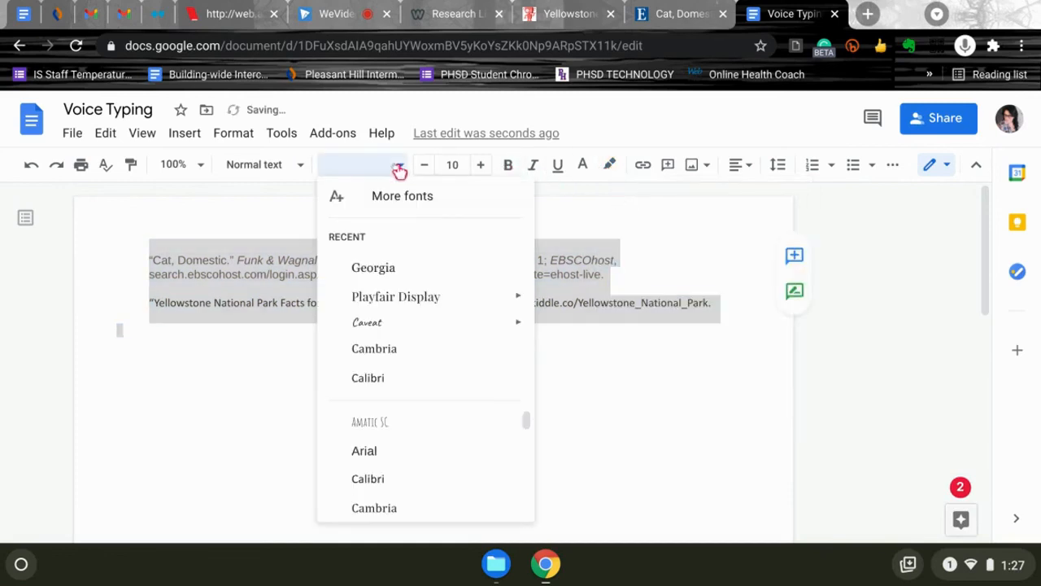
pyautogui.click(397, 269)
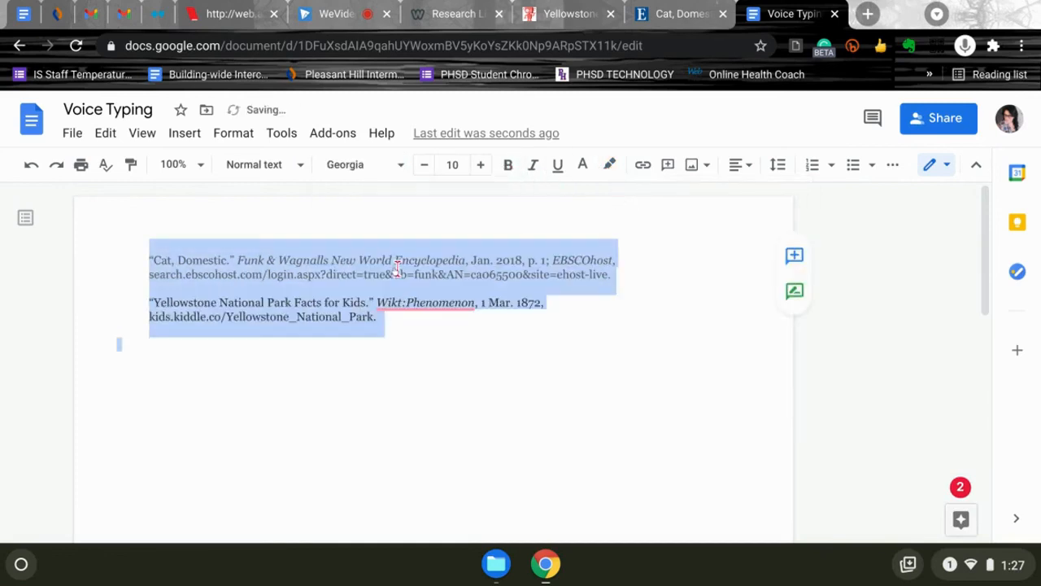
# - Set the text color of both citations to black and deselect them
pyautogui.click(583, 165)
pyautogui.click(588, 196)
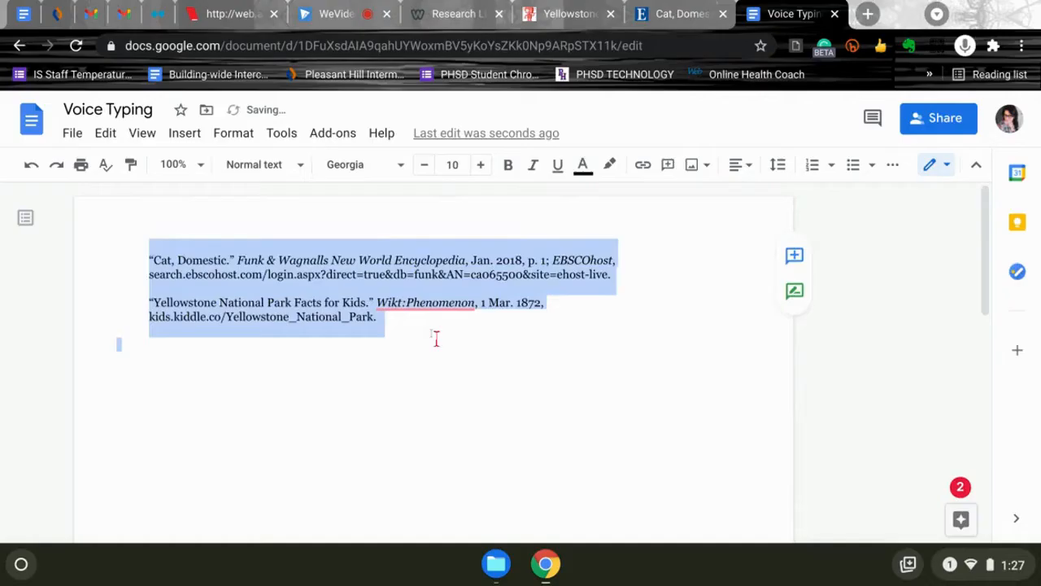
pyautogui.click(436, 339)
# - Move the web address of the Cat, Domestic citation onto its own line and indent that line
pyautogui.click(145, 275)
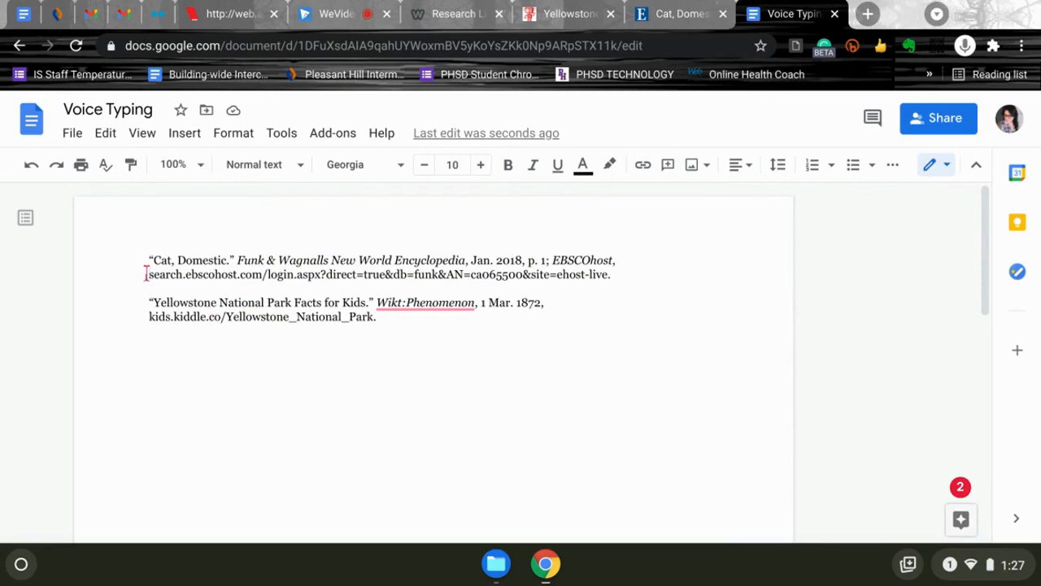
pyautogui.press('Return')
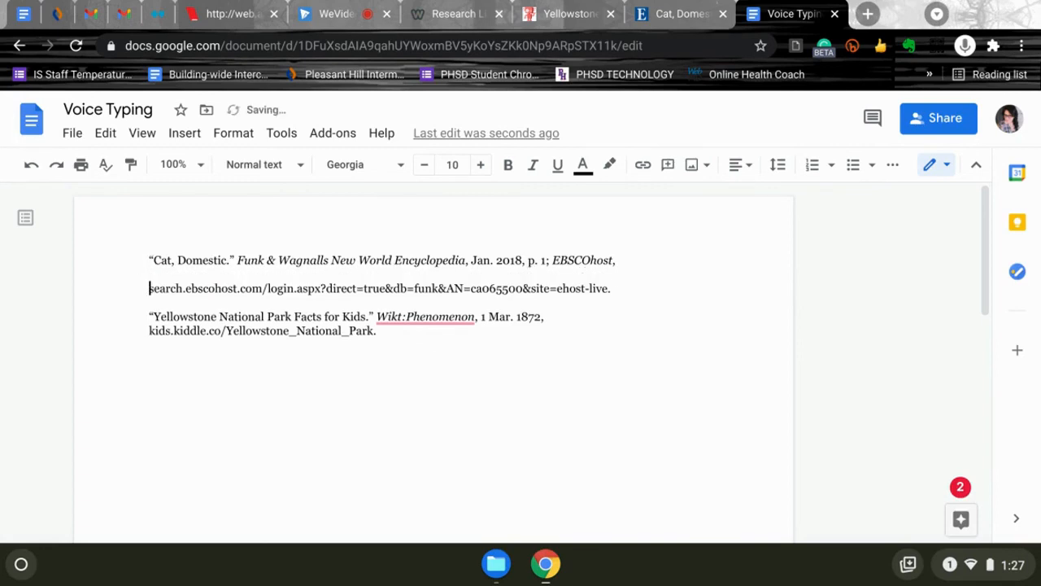
pyautogui.press('BackSpace')
pyautogui.hotkey('ctrl', 'z')
pyautogui.hotkey('ctrl', 'z')
pyautogui.hotkey('ctrl', 'z')
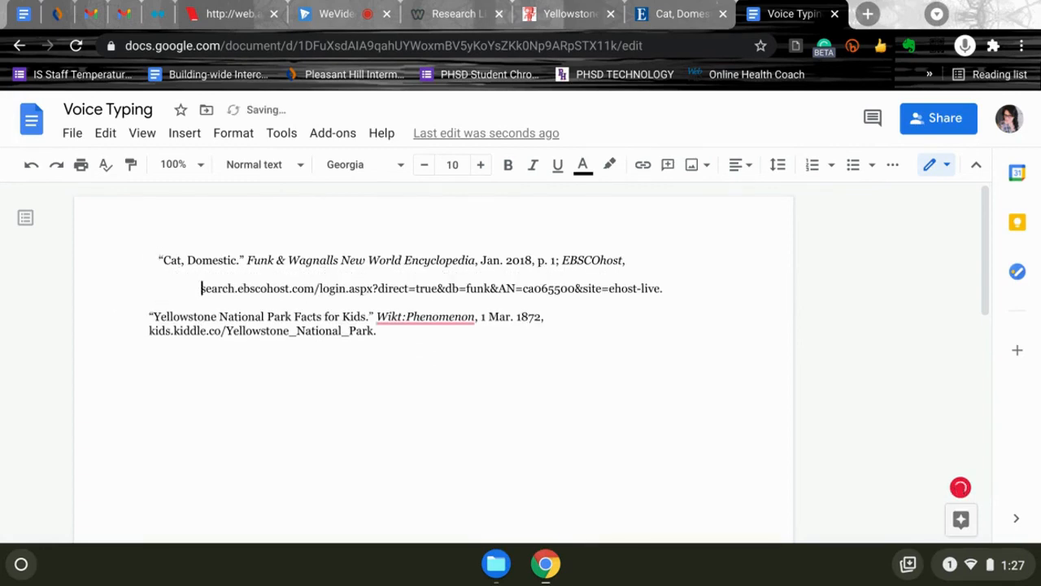
# - Put the Yellowstone citation's web address on its own indented line and remove the extra space before the Cat, Domestic citation
pyautogui.click(137, 337)
pyautogui.press('Return')
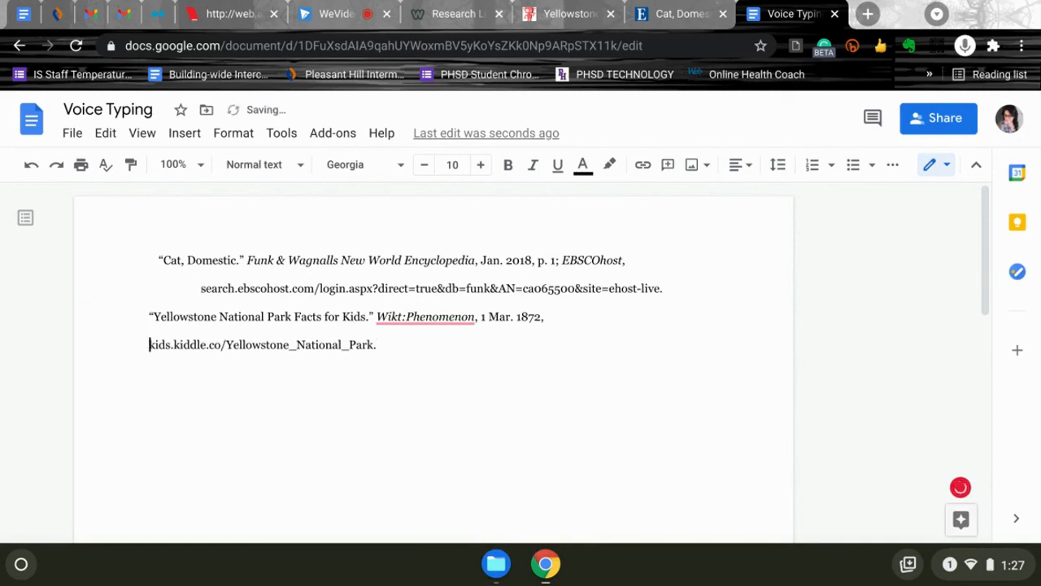
pyautogui.press('Tab')
pyautogui.press('Tab')
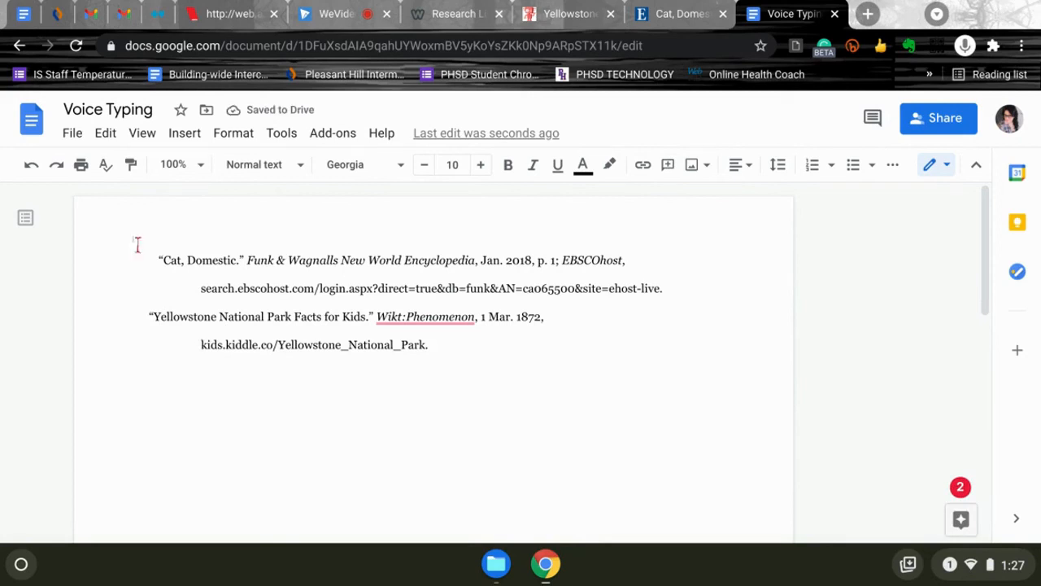
pyautogui.click(159, 260)
pyautogui.press('BackSpace')
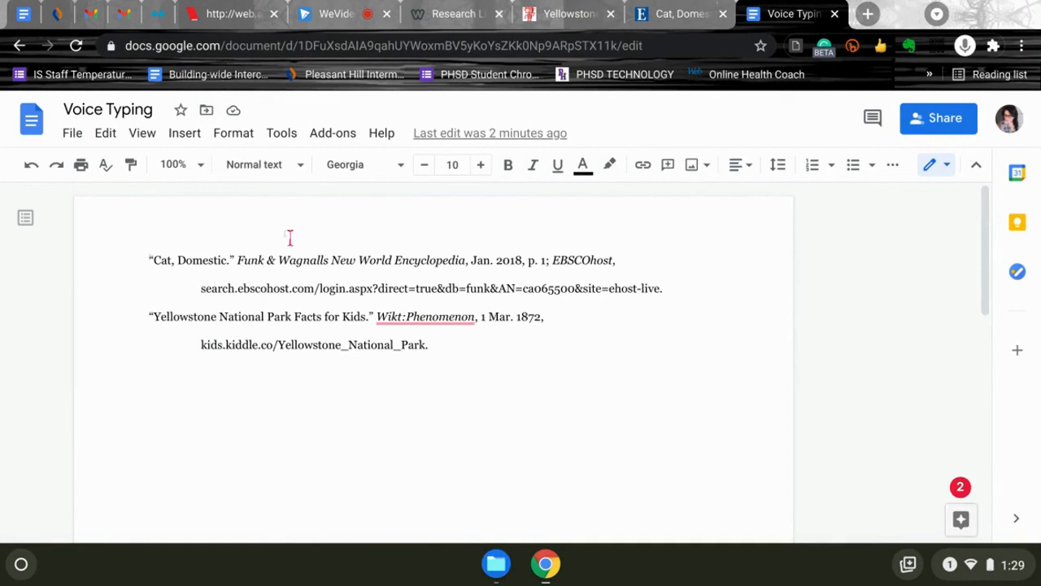
# - Switch to the EasyBib page showing the failed website search and go to the EasyBib home page
pyautogui.click(189, 12)
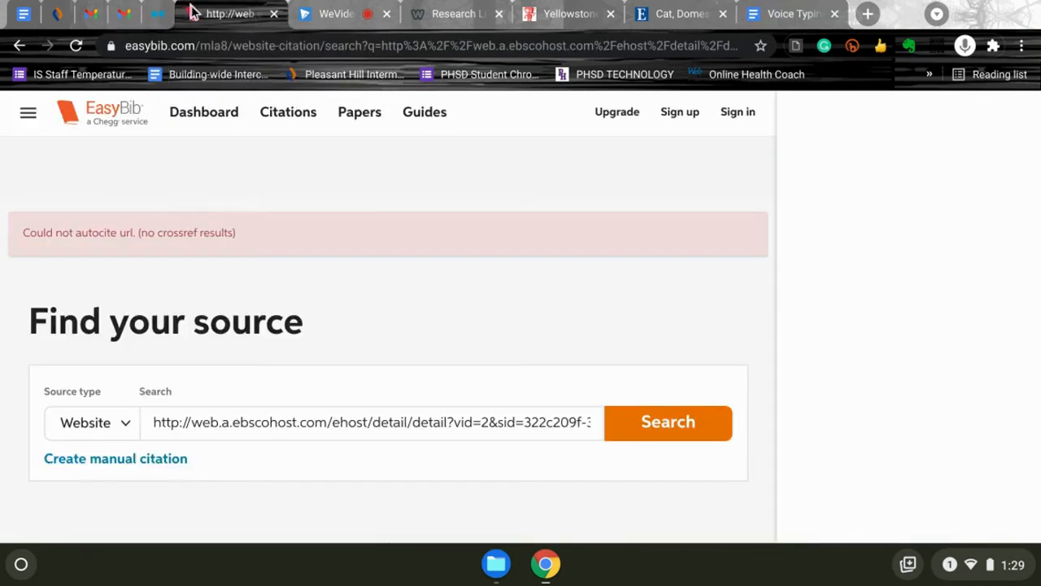
pyautogui.click(96, 120)
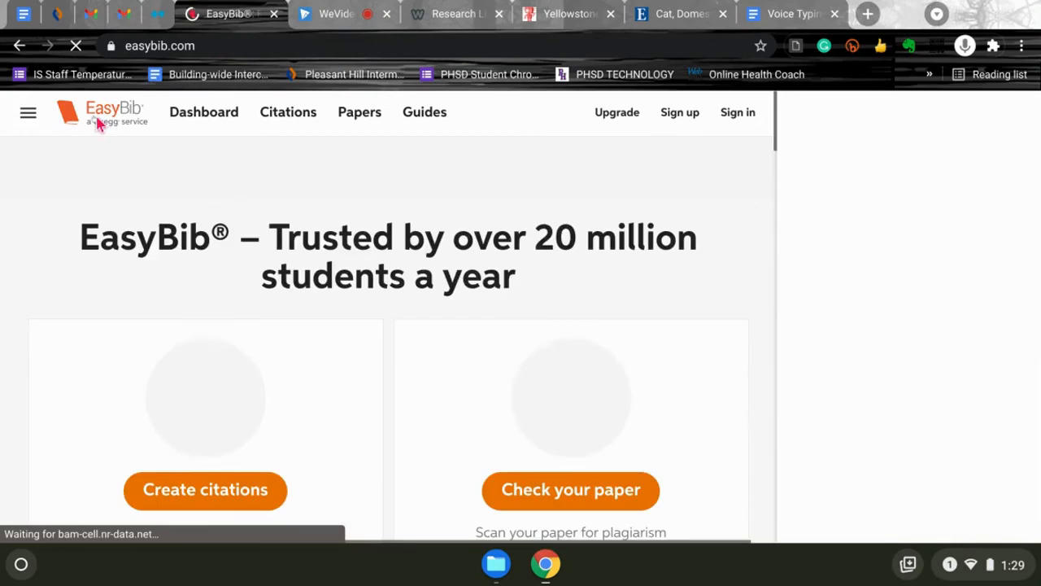